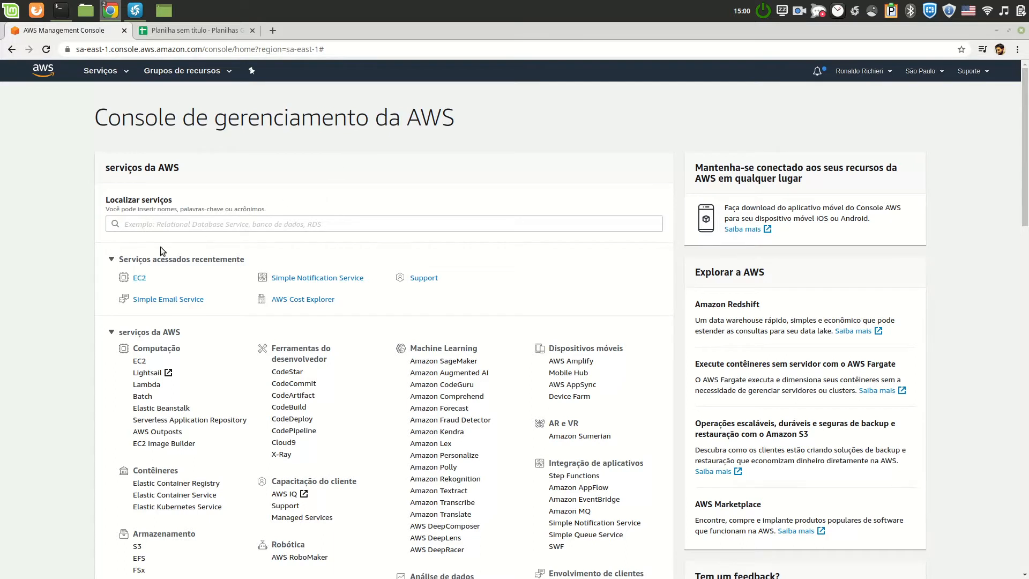
Begin launching a new EC2 instance from the Amazon Linux 2 AMI (HVM), SSD Volume Type.
{"action": "left_click", "coordinate": [141, 282]}
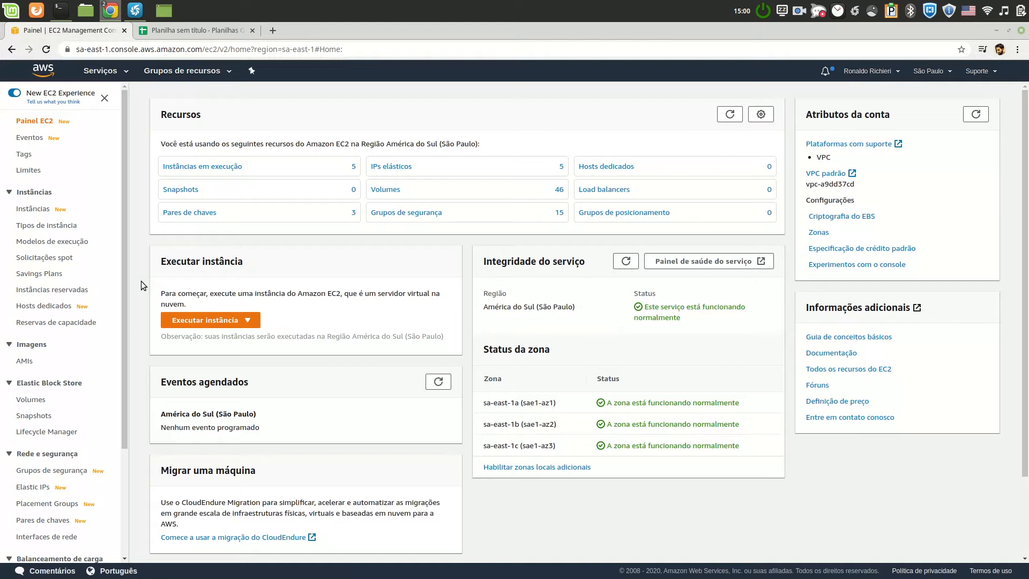
{"action": "left_click", "coordinate": [250, 321]}
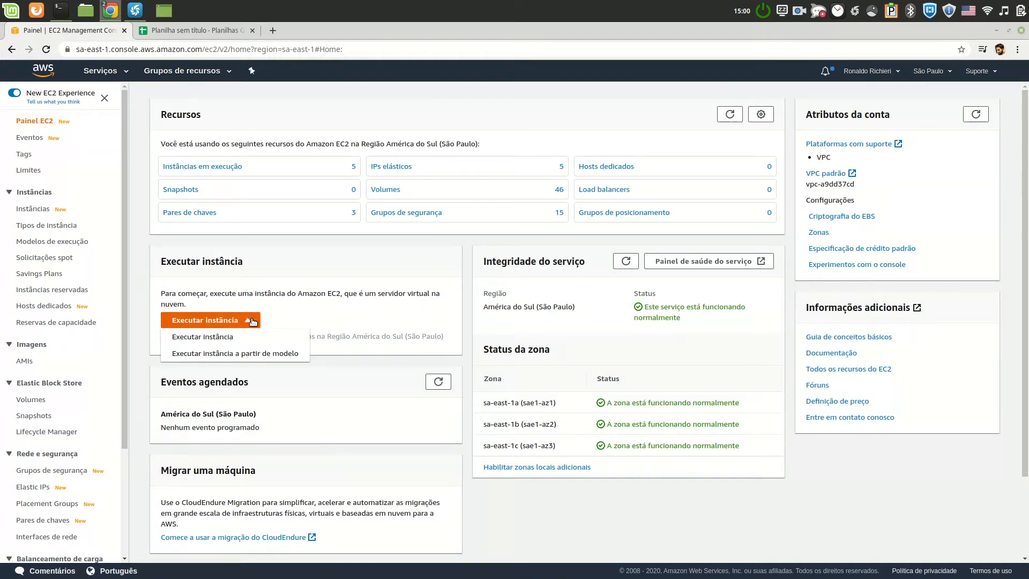
{"action": "left_click", "coordinate": [230, 335]}
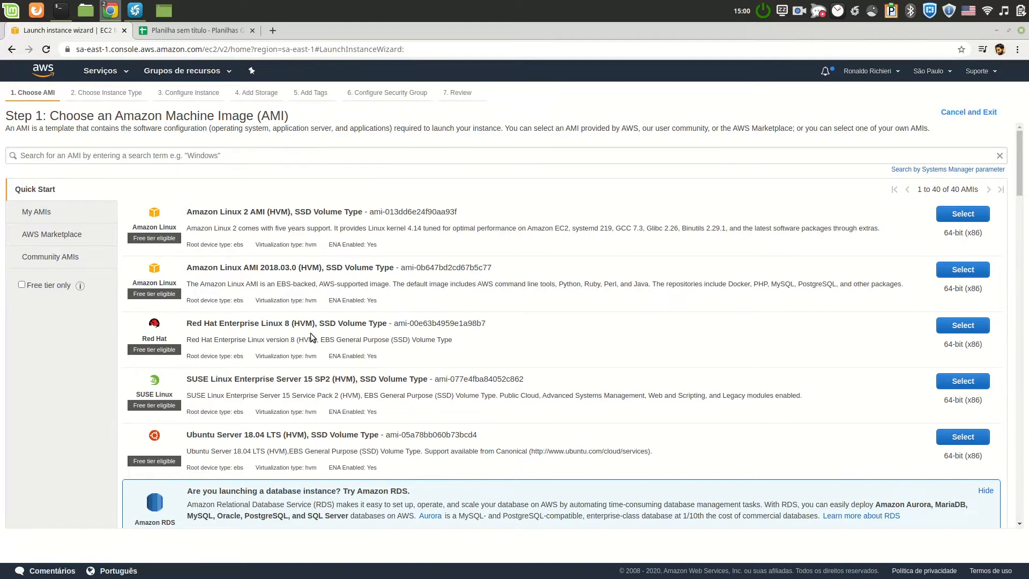
{"action": "left_click", "coordinate": [960, 214]}
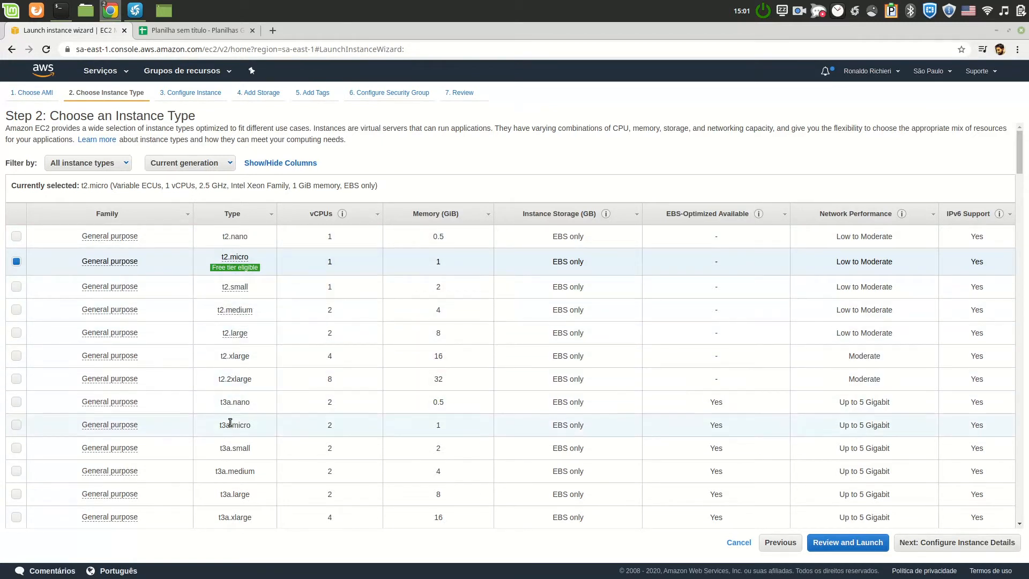
Examine the available instance types with their vCPUs and memory, including the free-tier t2.micro.
{"action": "scroll", "coordinate": [228, 424], "scroll_direction": "down", "scroll_amount": 5}
{"action": "scroll", "coordinate": [228, 426], "scroll_direction": "down", "scroll_amount": 4}
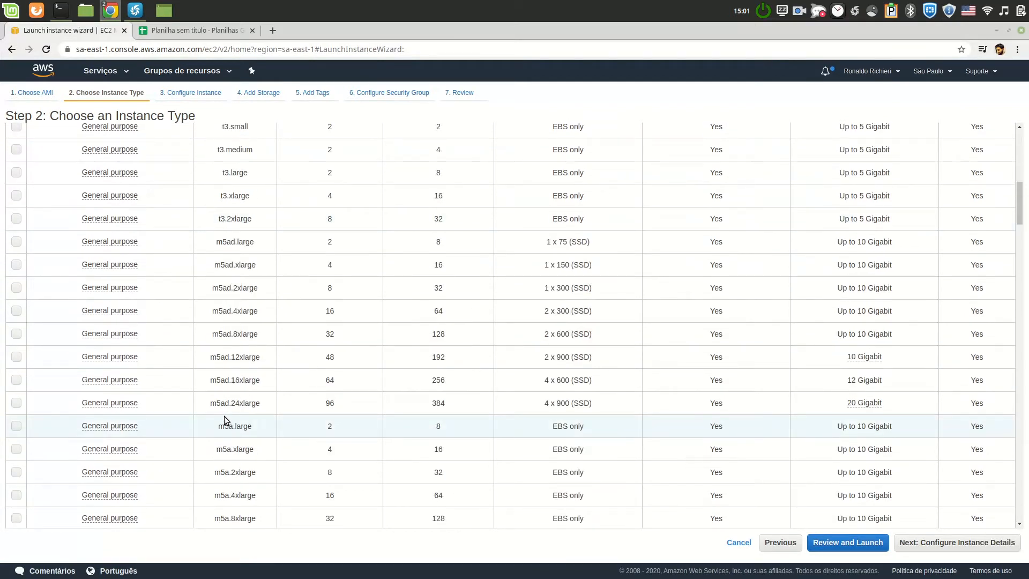
{"action": "scroll", "coordinate": [224, 416], "scroll_direction": "down", "scroll_amount": 12}
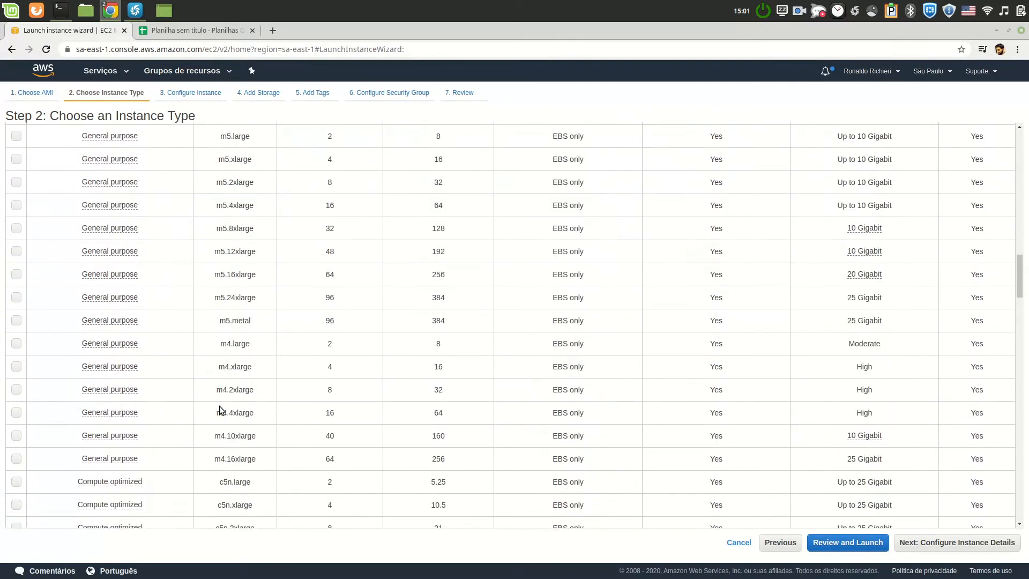
{"action": "scroll", "coordinate": [220, 409], "scroll_direction": "up", "scroll_amount": 14}
{"action": "scroll", "coordinate": [220, 407], "scroll_direction": "up", "scroll_amount": 8}
{"action": "scroll", "coordinate": [219, 406], "scroll_direction": "up", "scroll_amount": 5}
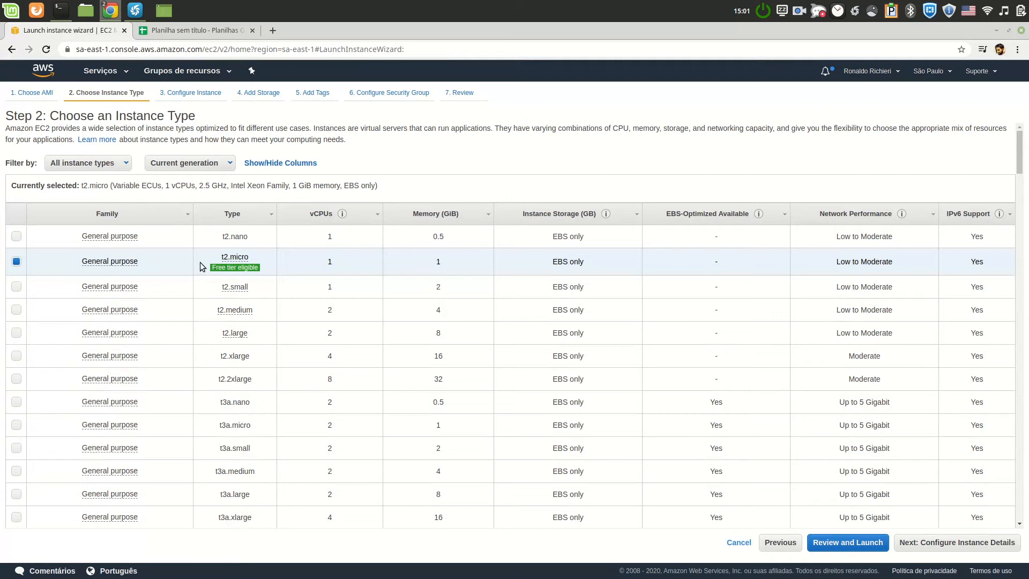
{"action": "mouse_move", "coordinate": [213, 268]}
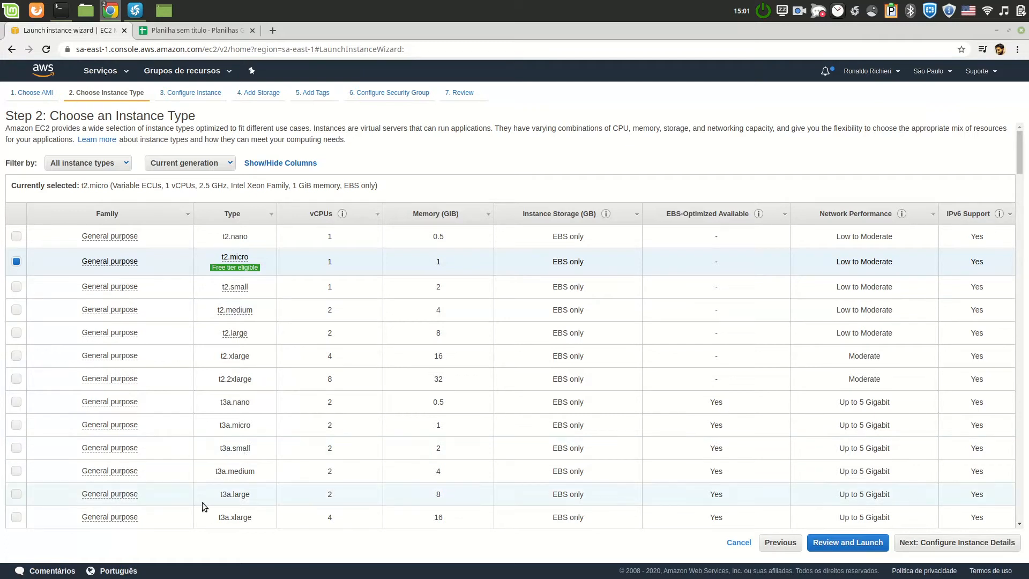
Select the t3.large and then the t3.xlarge instance type, and compare the choice with the free-tier t2.micro.
{"action": "scroll", "coordinate": [203, 503], "scroll_direction": "down", "scroll_amount": 5}
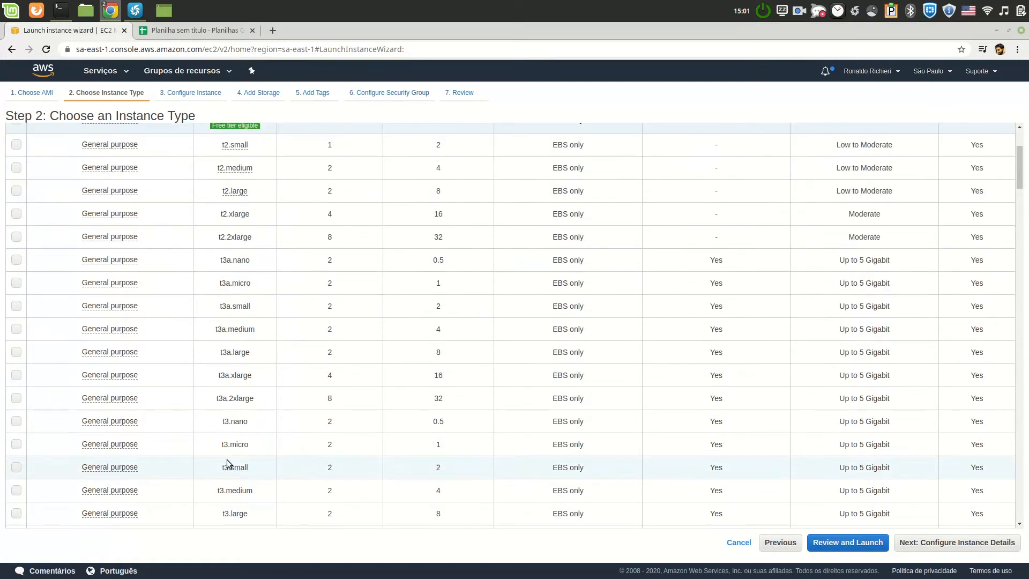
{"action": "scroll", "coordinate": [227, 464], "scroll_direction": "down", "scroll_amount": 5}
{"action": "left_click", "coordinate": [52, 379]}
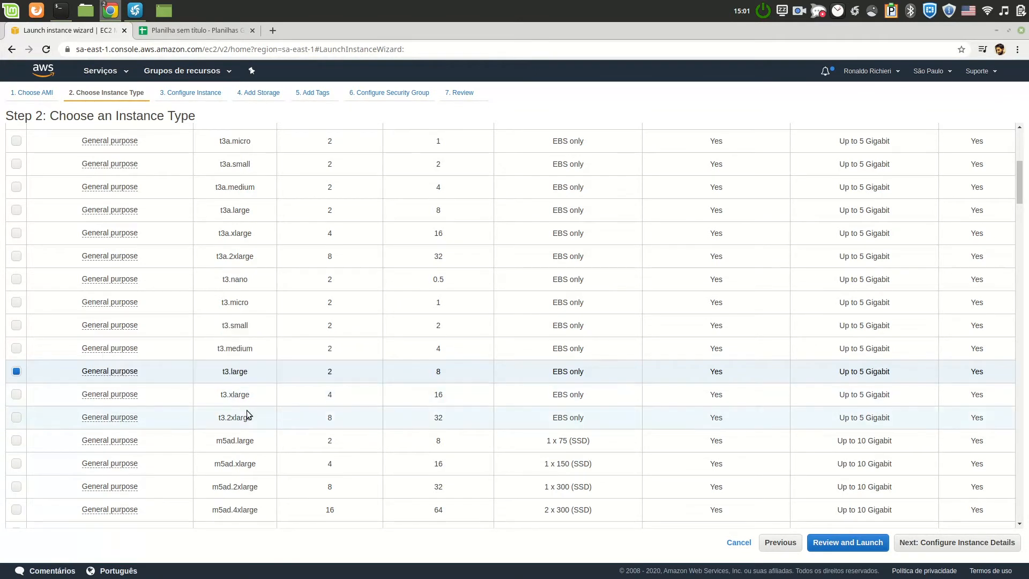
{"action": "left_click", "coordinate": [236, 398]}
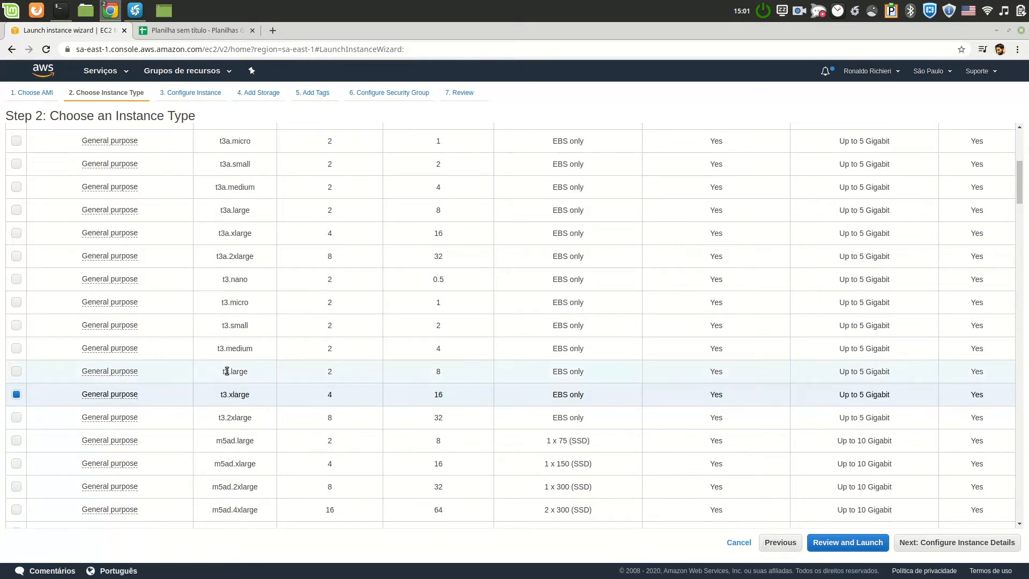
{"action": "scroll", "coordinate": [236, 265], "scroll_direction": "up", "scroll_amount": 5}
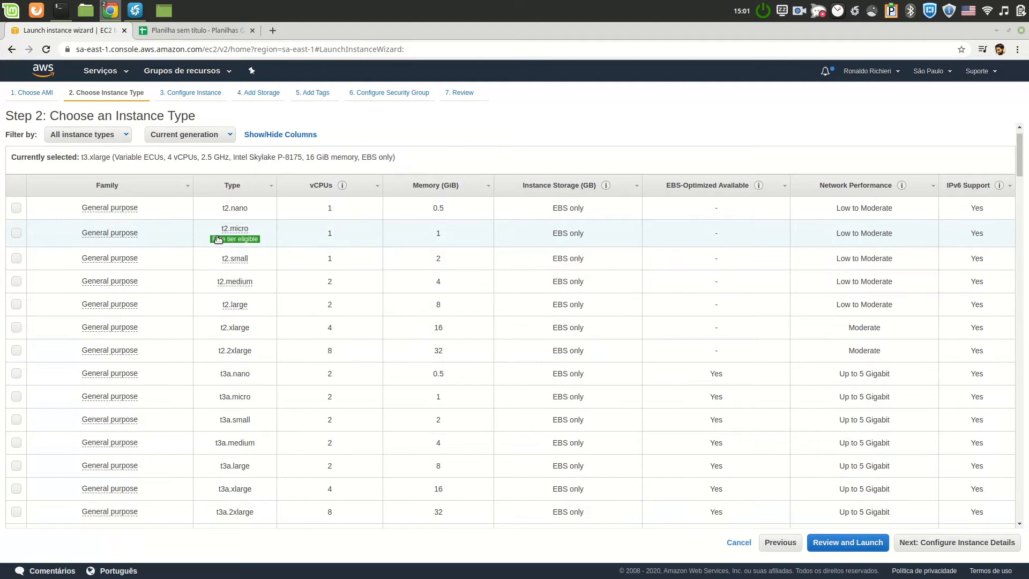
{"action": "mouse_move", "coordinate": [230, 240]}
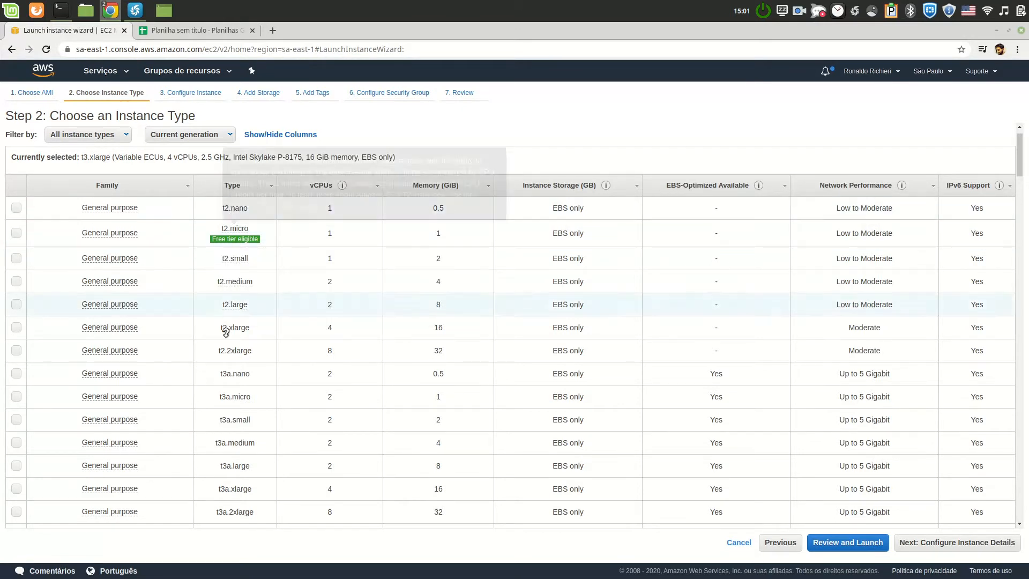
{"action": "scroll", "coordinate": [217, 368], "scroll_direction": "down", "scroll_amount": 5}
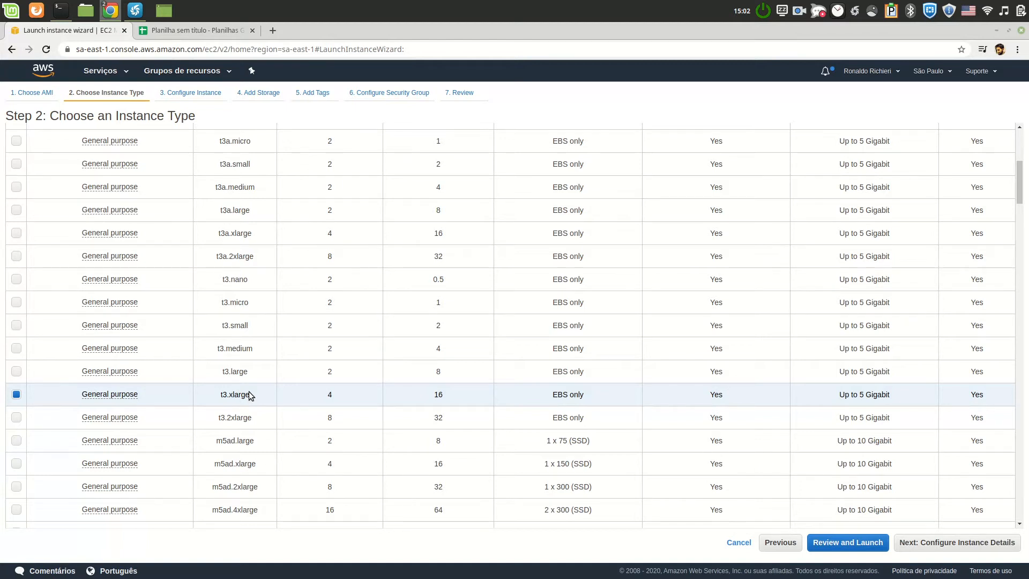
Leave the launch wizard for the EC2 dashboard and open the account's list of reserved instances.
{"action": "left_click", "coordinate": [98, 70]}
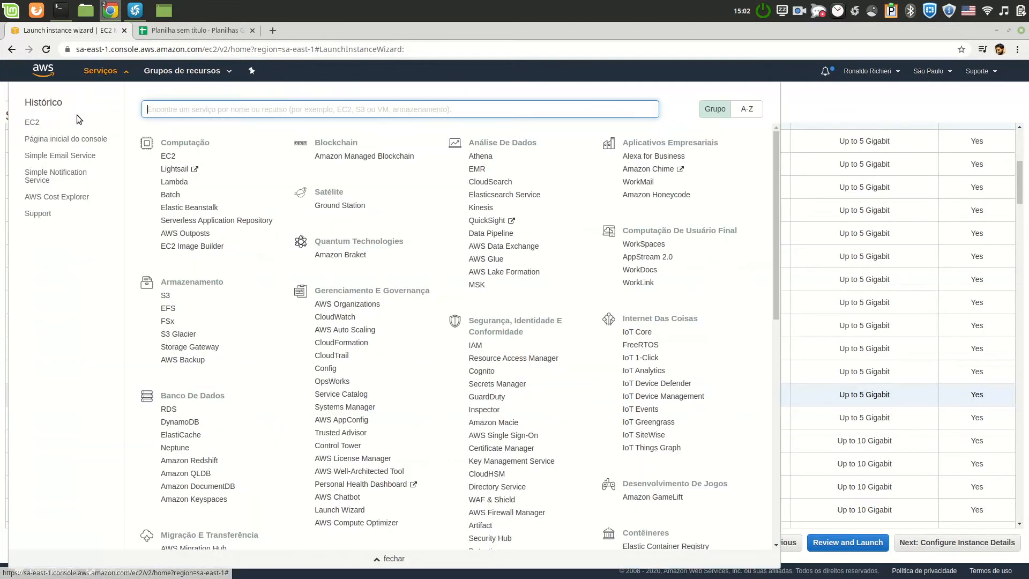
{"action": "left_click", "coordinate": [170, 158]}
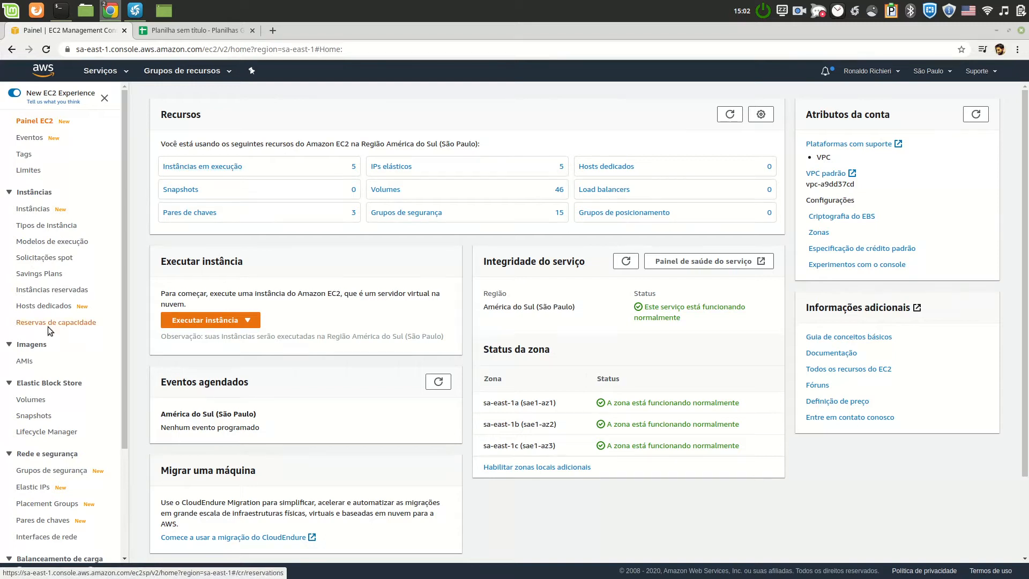
{"action": "scroll", "coordinate": [48, 367], "scroll_direction": "down", "scroll_amount": 1}
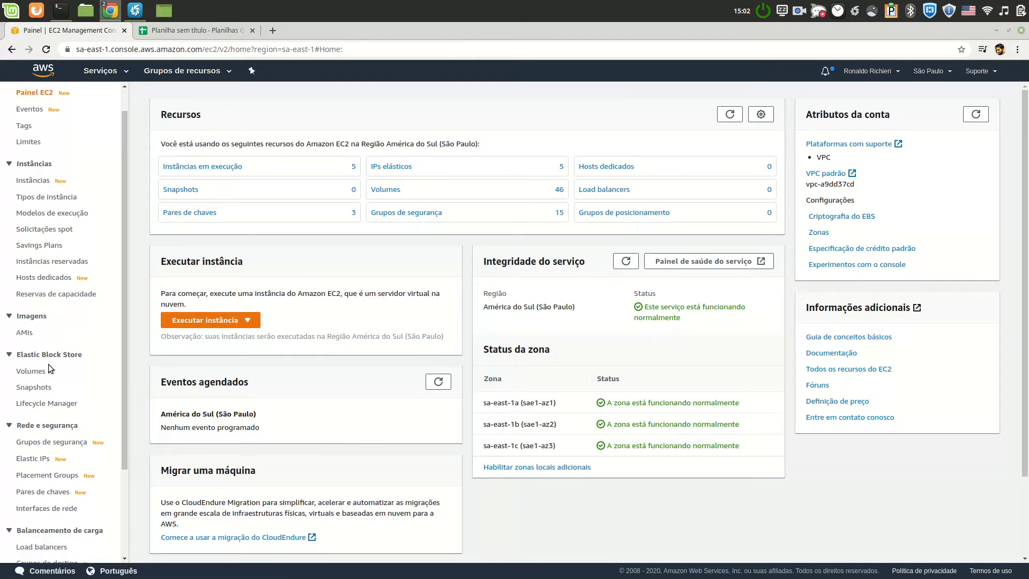
{"action": "left_click", "coordinate": [55, 263]}
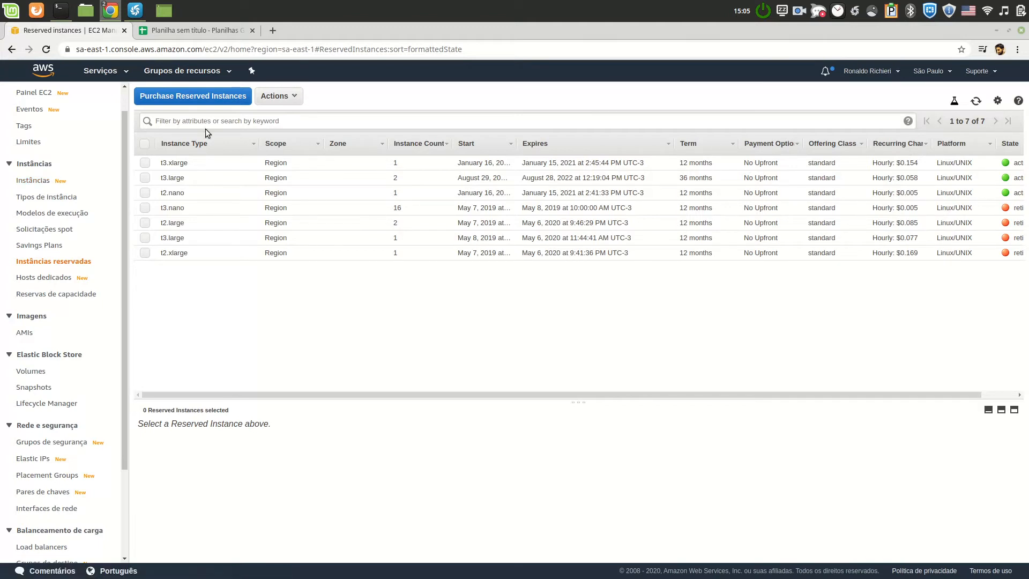
Start a reserved instance purchase, keeping the Linux/UNIX platform and setting the instance type to t3.large.
{"action": "left_click", "coordinate": [203, 98]}
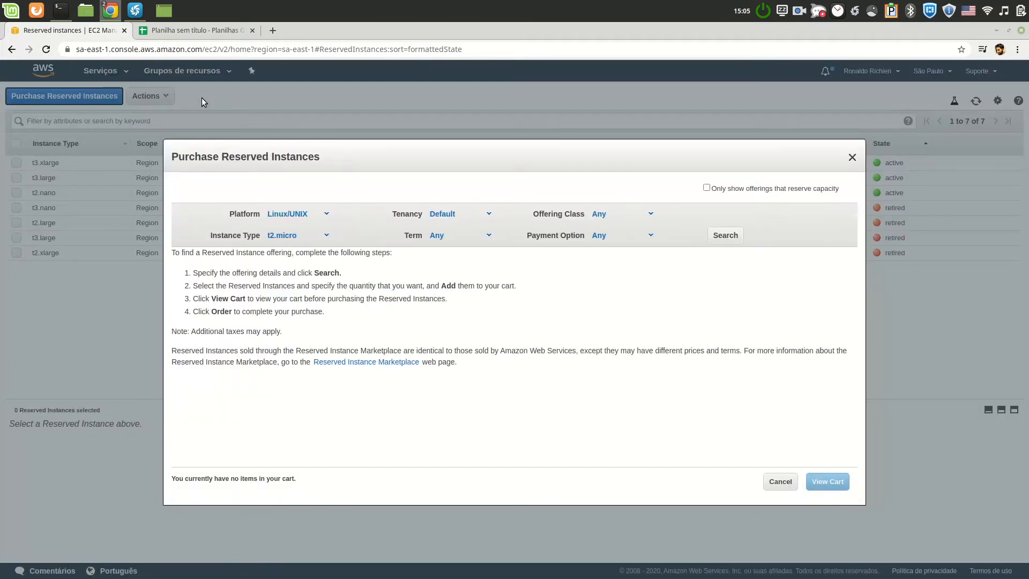
{"action": "left_click", "coordinate": [306, 215]}
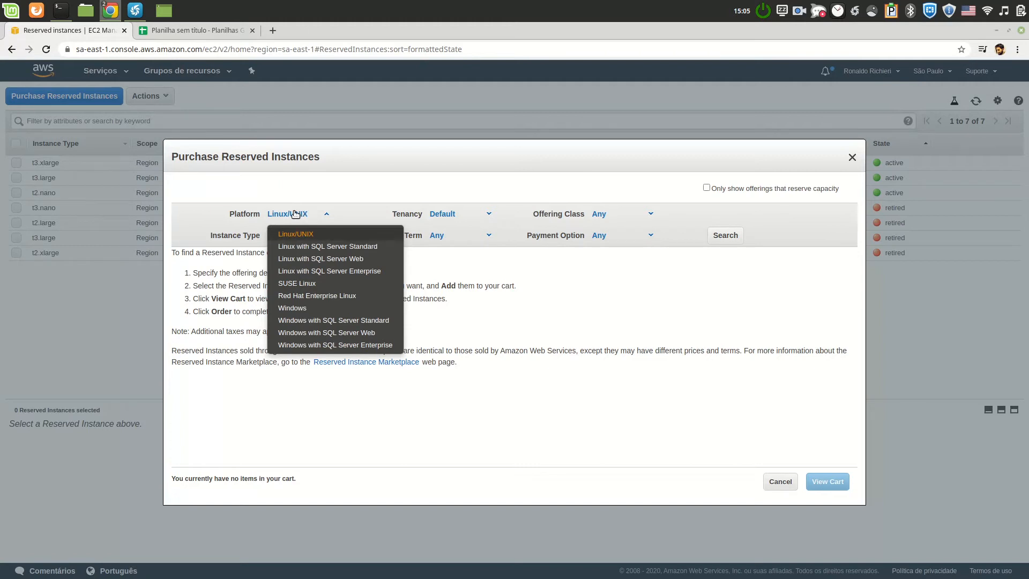
{"action": "left_click", "coordinate": [295, 213]}
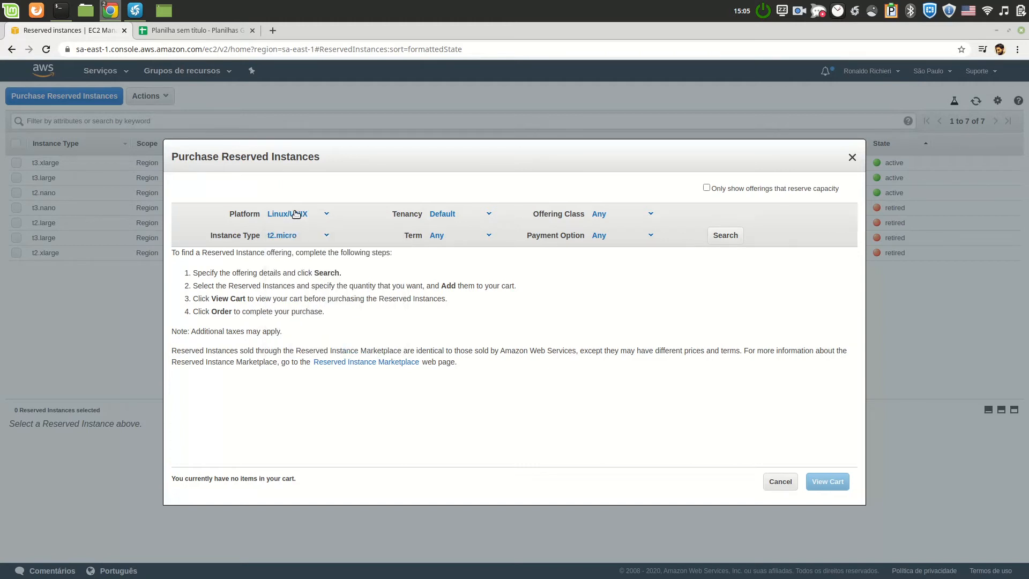
{"action": "left_click", "coordinate": [279, 236]}
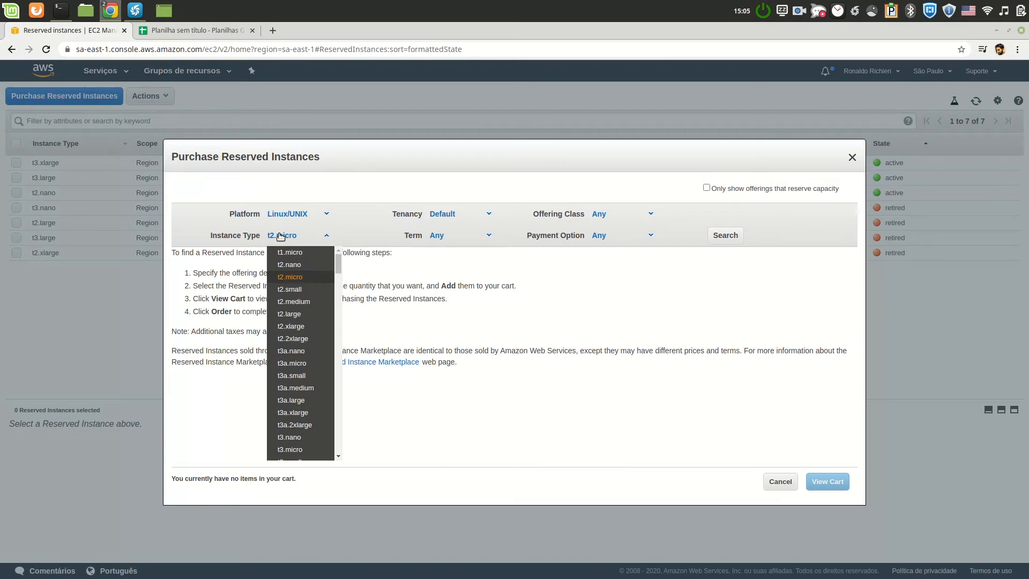
{"action": "scroll", "coordinate": [326, 412], "scroll_direction": "down", "scroll_amount": 2}
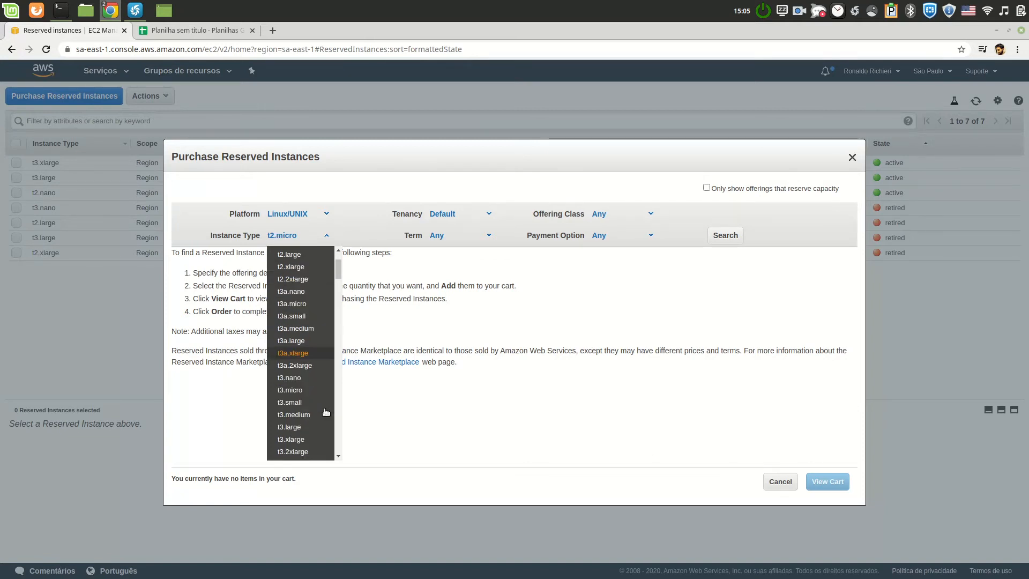
{"action": "scroll", "coordinate": [322, 410], "scroll_direction": "down", "scroll_amount": 1}
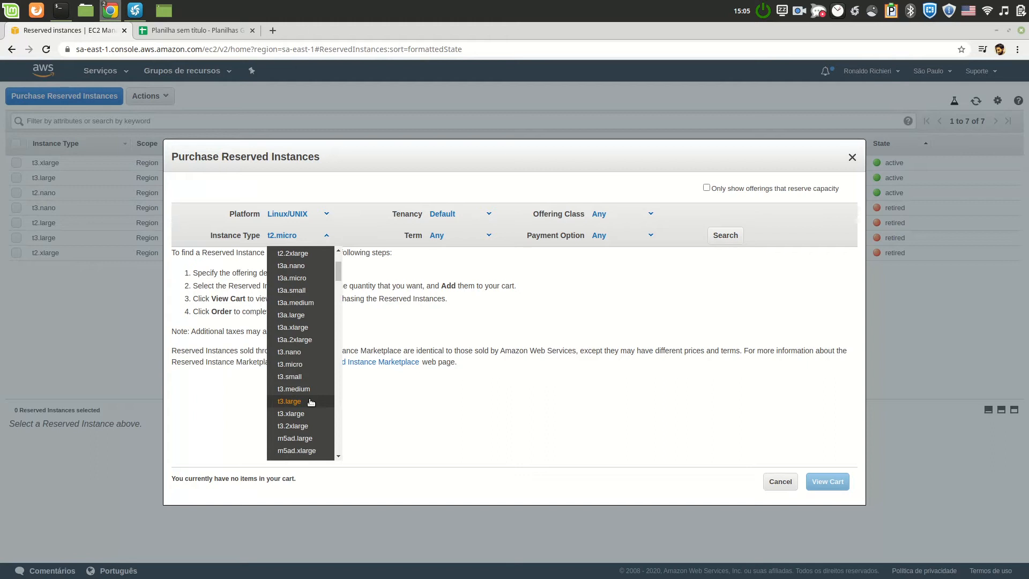
{"action": "left_click", "coordinate": [311, 402]}
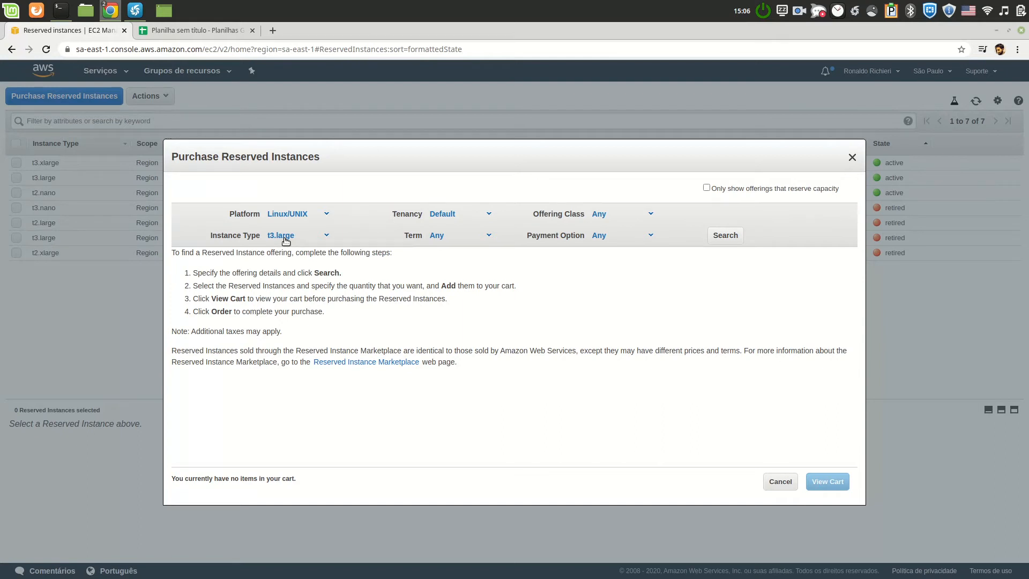
Review the instance type and tenancy choices for the purchase, keeping t3.large and Default.
{"action": "left_click", "coordinate": [286, 238]}
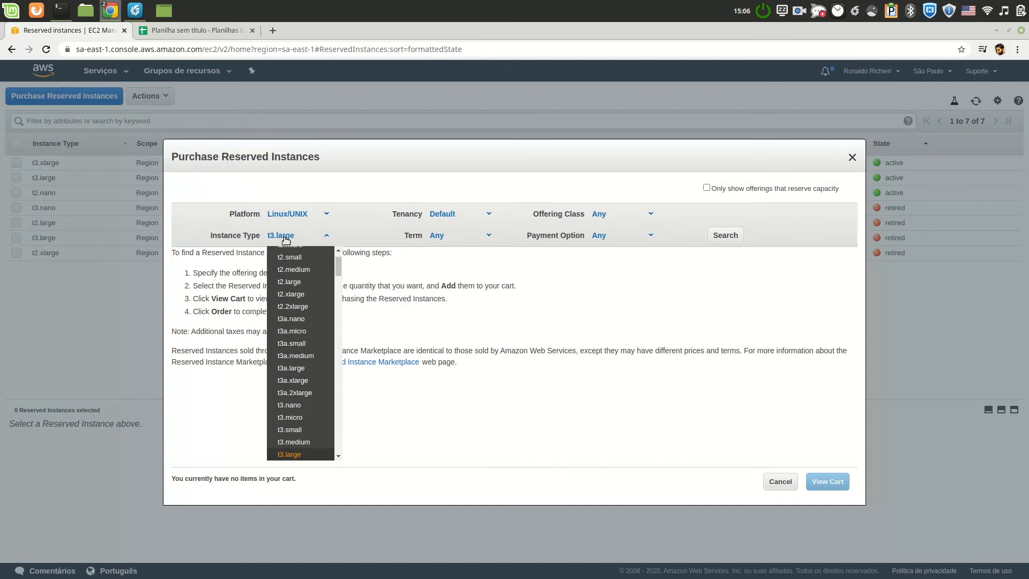
{"action": "scroll", "coordinate": [298, 419], "scroll_direction": "up", "scroll_amount": 1}
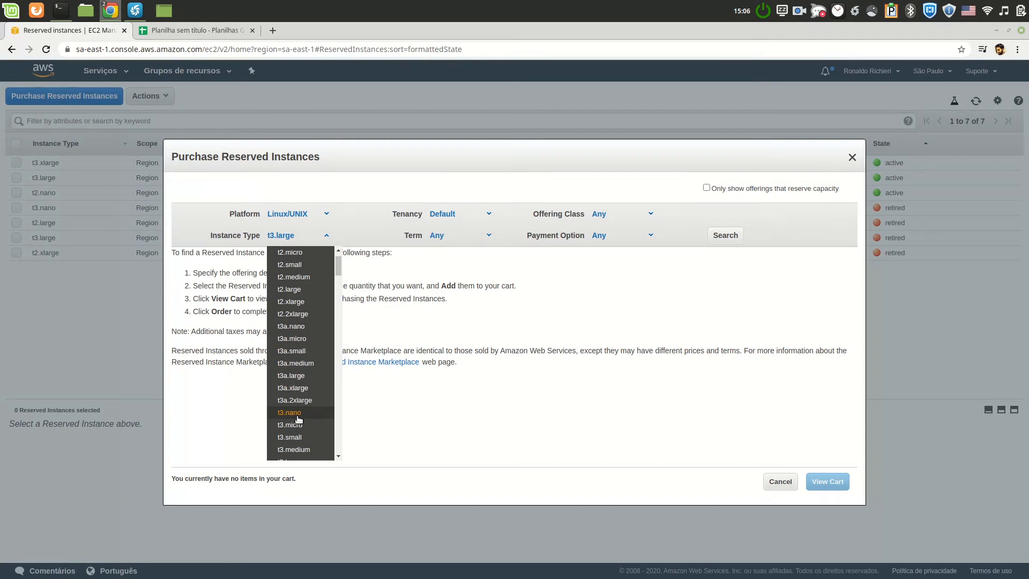
{"action": "left_click", "coordinate": [399, 381]}
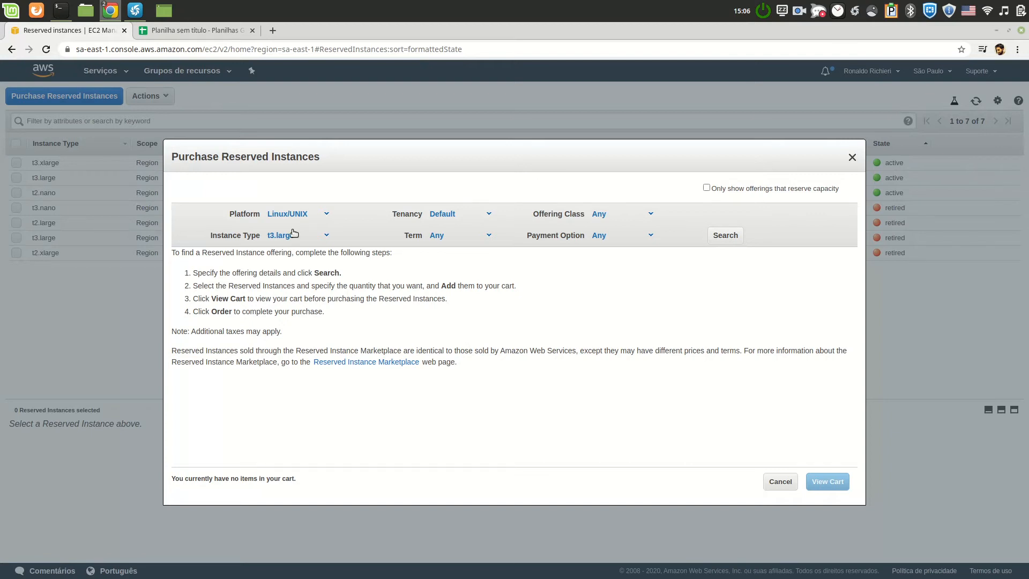
{"action": "left_click", "coordinate": [448, 214]}
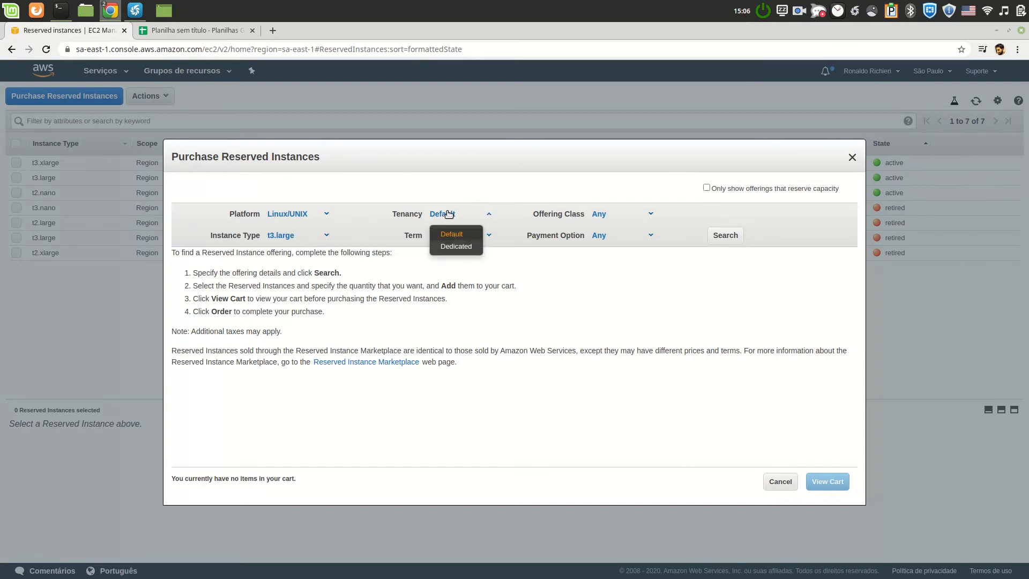
{"action": "left_click", "coordinate": [422, 215]}
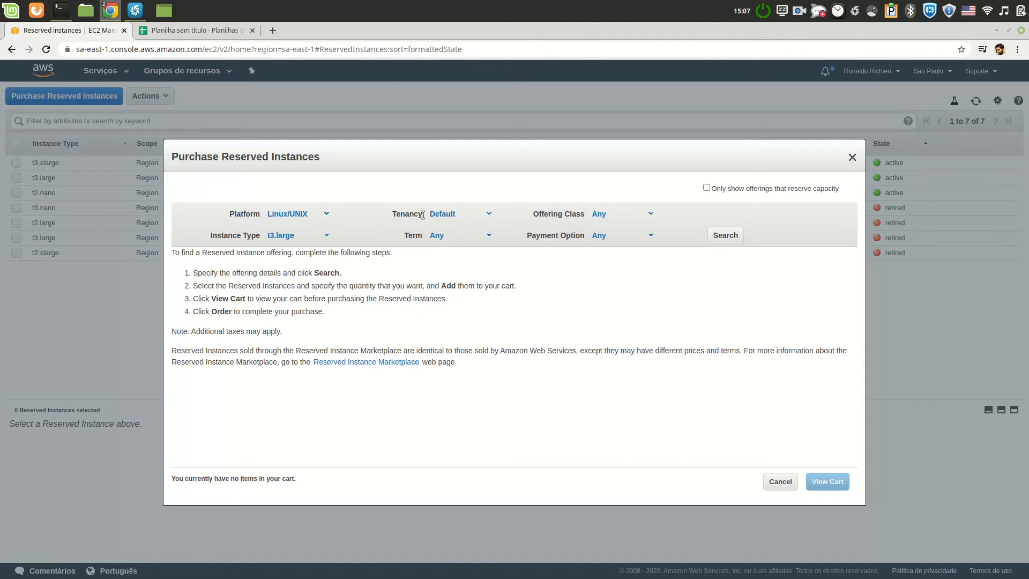
Set the offering class of the reserved instance to Standard.
{"action": "left_click", "coordinate": [609, 216]}
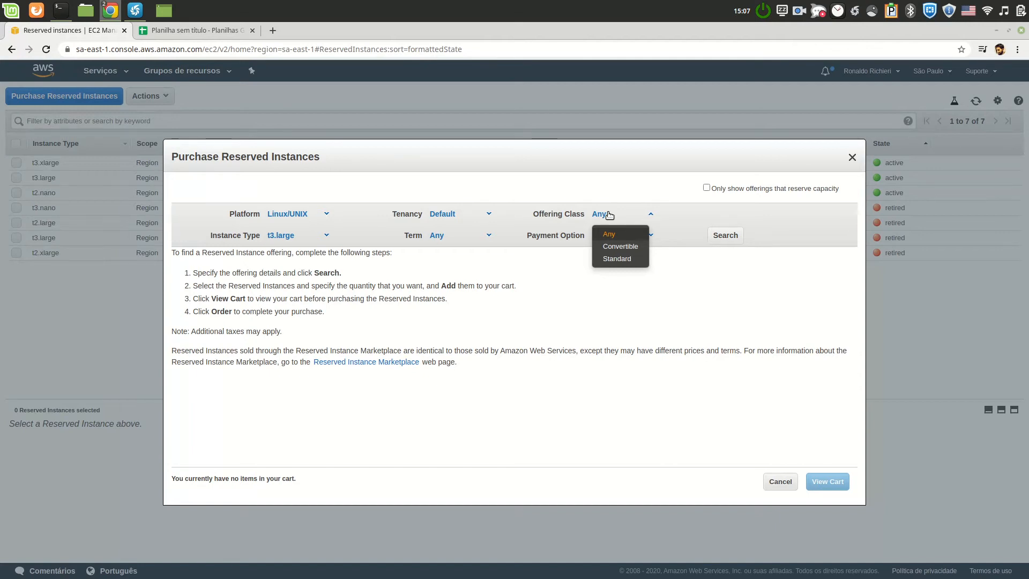
{"action": "left_click", "coordinate": [609, 215]}
{"action": "left_click", "coordinate": [609, 215]}
{"action": "left_click", "coordinate": [613, 217]}
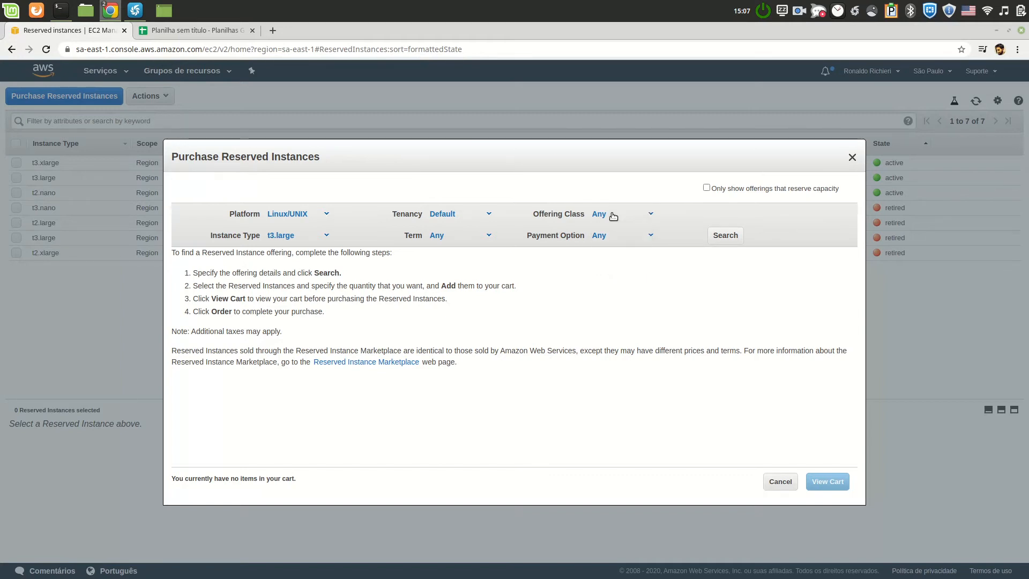
{"action": "left_click", "coordinate": [611, 216]}
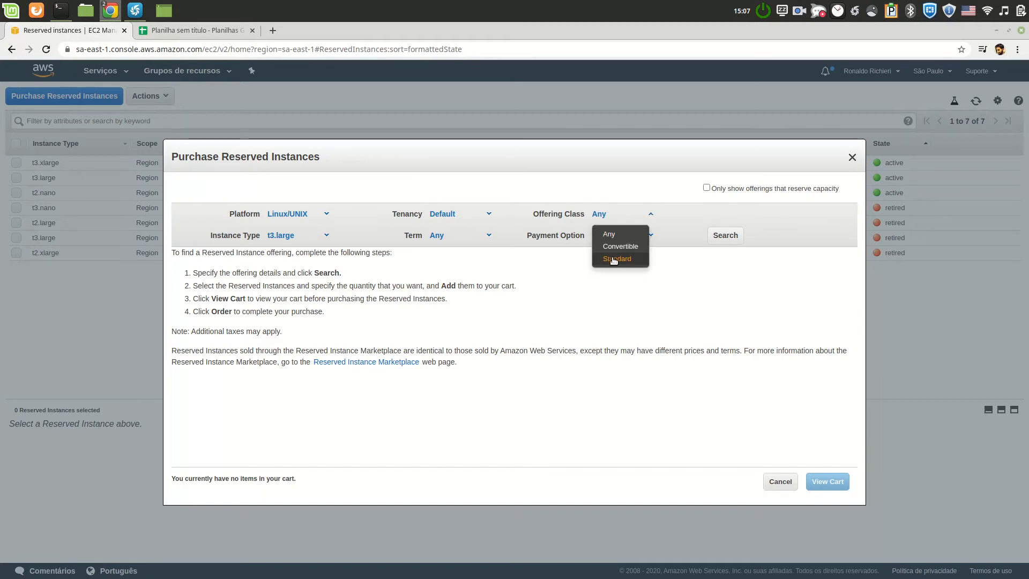
{"action": "left_click", "coordinate": [613, 259]}
Set the term to 1 months - 12 months, keep the payment option at Any, and search for matching offerings.
{"action": "left_click", "coordinate": [602, 235]}
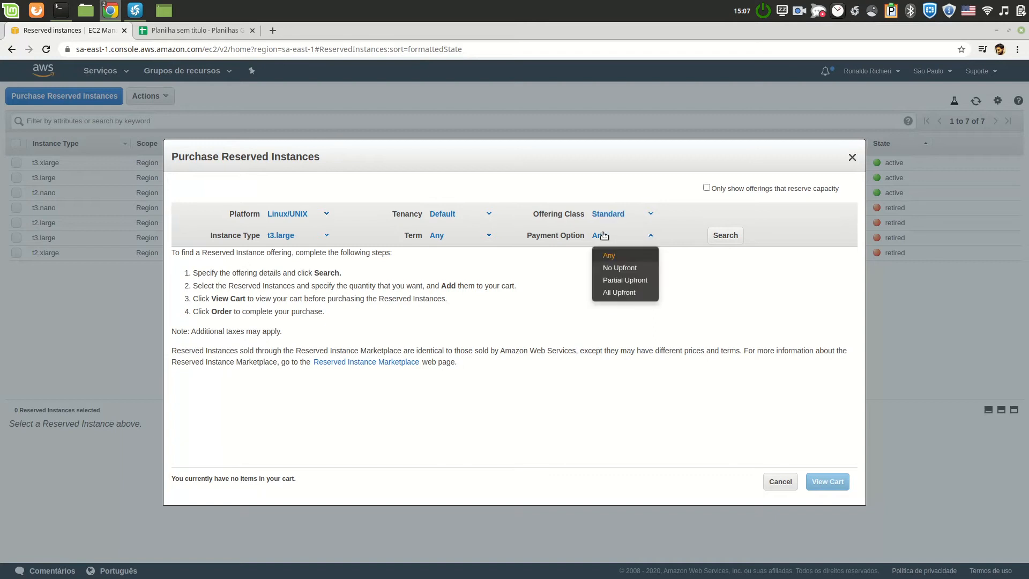
{"action": "left_click", "coordinate": [446, 237]}
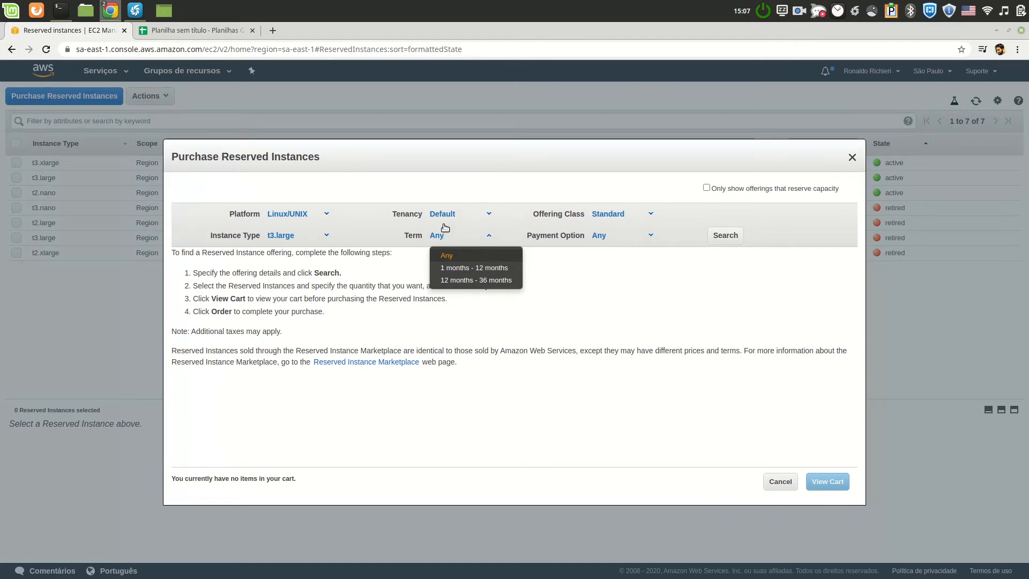
{"action": "left_click", "coordinate": [482, 269]}
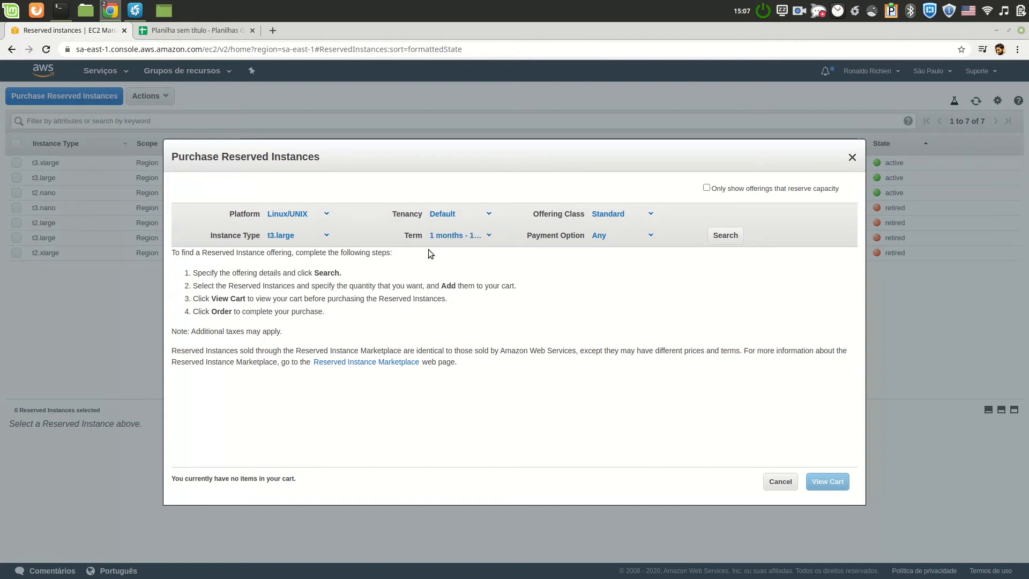
{"action": "left_click", "coordinate": [605, 239]}
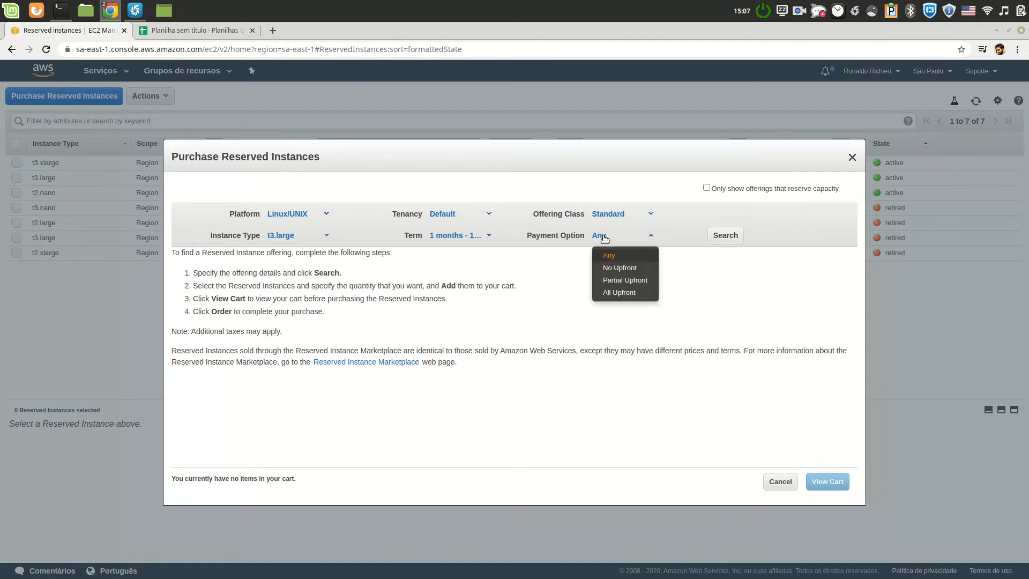
{"action": "left_click", "coordinate": [720, 239]}
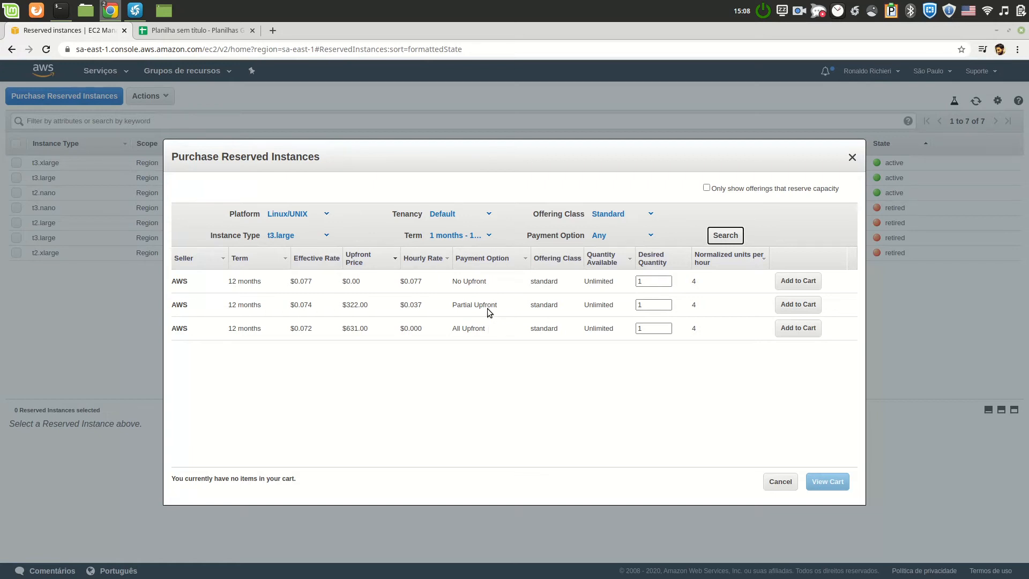
Compare the upfront prices, effective rates, payment options and desired quantities of the listed t3.large offerings.
{"action": "double_click", "coordinate": [380, 309]}
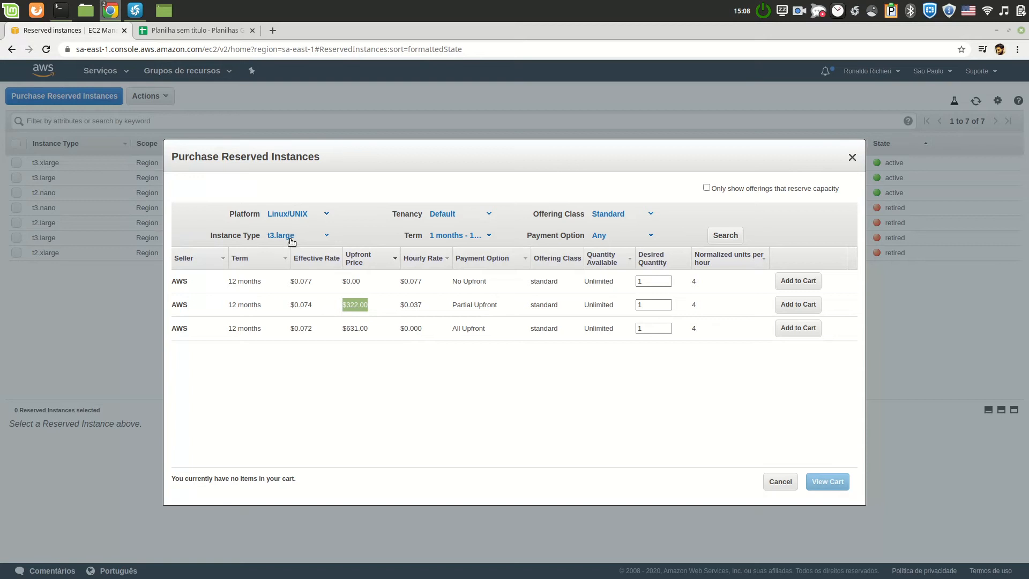
{"action": "left_click", "coordinate": [357, 328]}
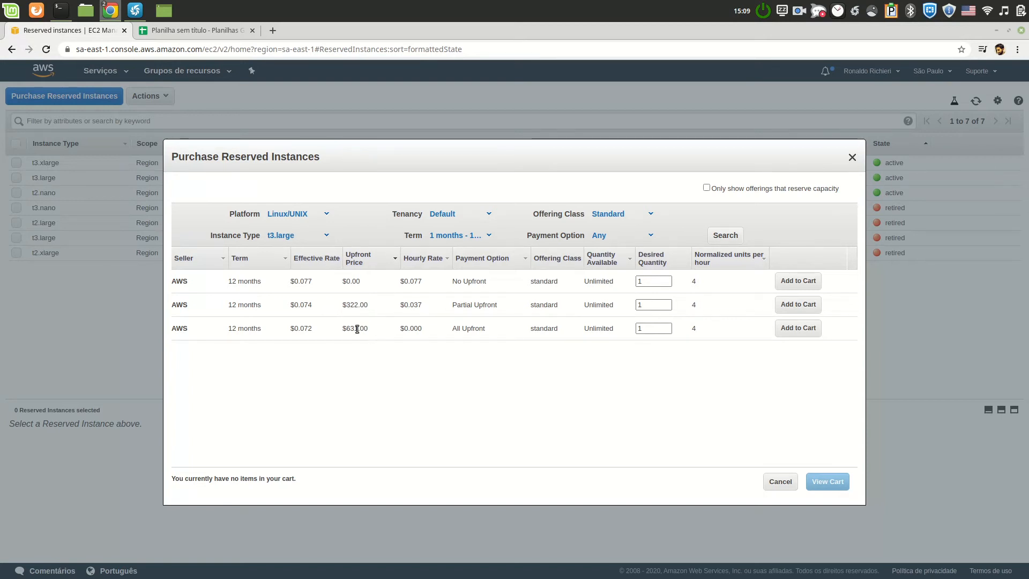
{"action": "triple_click", "coordinate": [357, 329]}
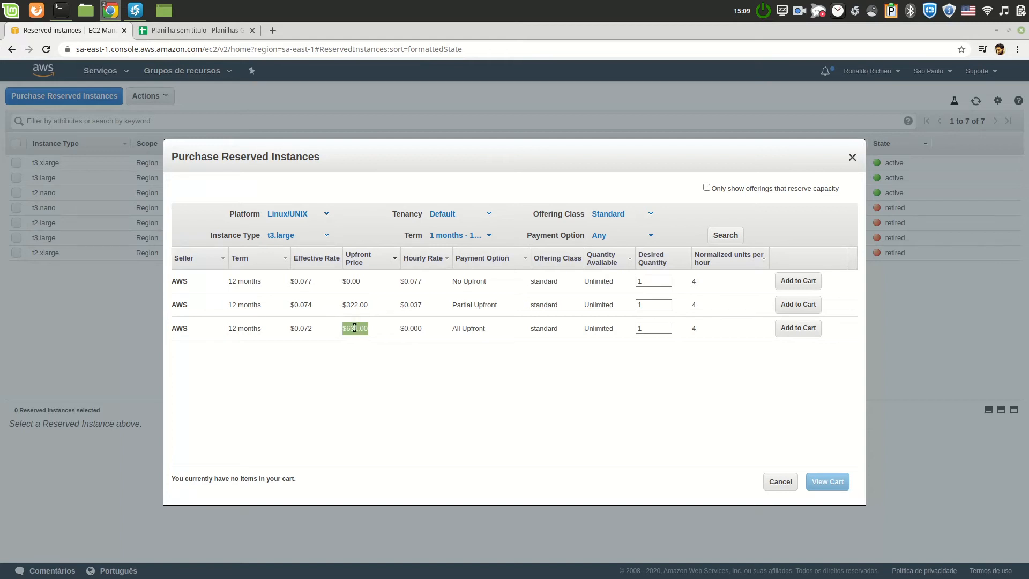
{"action": "double_click", "coordinate": [358, 329]}
{"action": "triple_click", "coordinate": [358, 328]}
{"action": "left_click", "coordinate": [313, 327]}
{"action": "left_click_drag", "start_coordinate": [479, 305], "coordinate": [482, 327]}
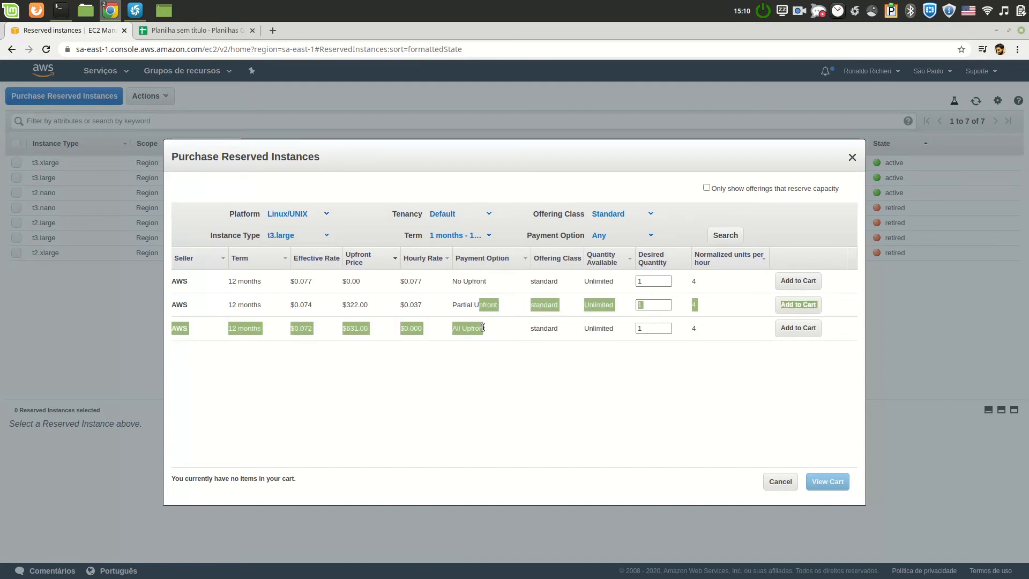
{"action": "left_click", "coordinate": [479, 306]}
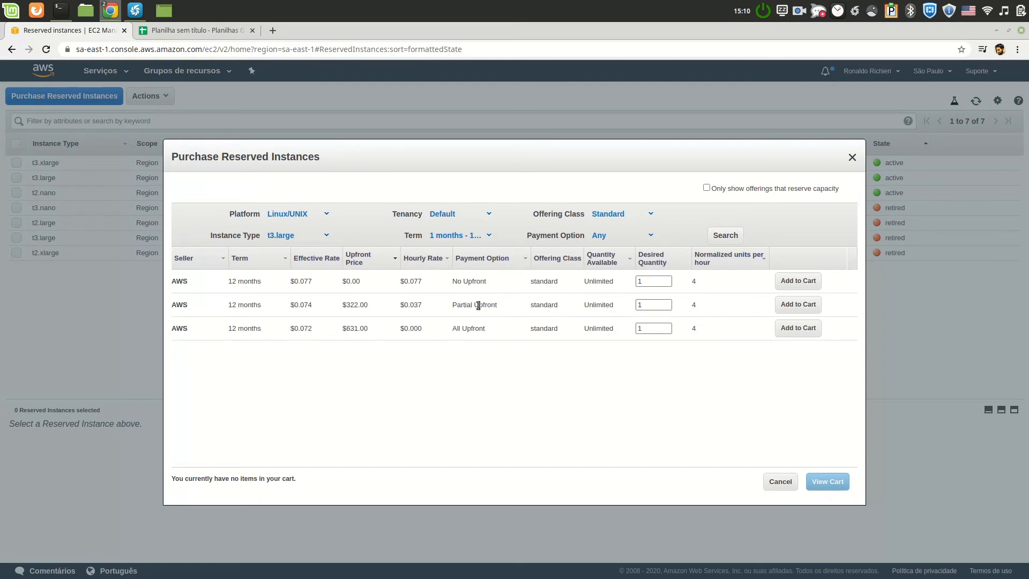
{"action": "left_click", "coordinate": [652, 282]}
{"action": "double_click", "coordinate": [651, 281]}
{"action": "left_click", "coordinate": [384, 281]}
Search the web for "aws amazon calculator" in a new browser tab and continue to the Simple Monthly Calculator.
{"action": "key", "text": "ctrl+t"}
{"action": "type", "text": "aws "}
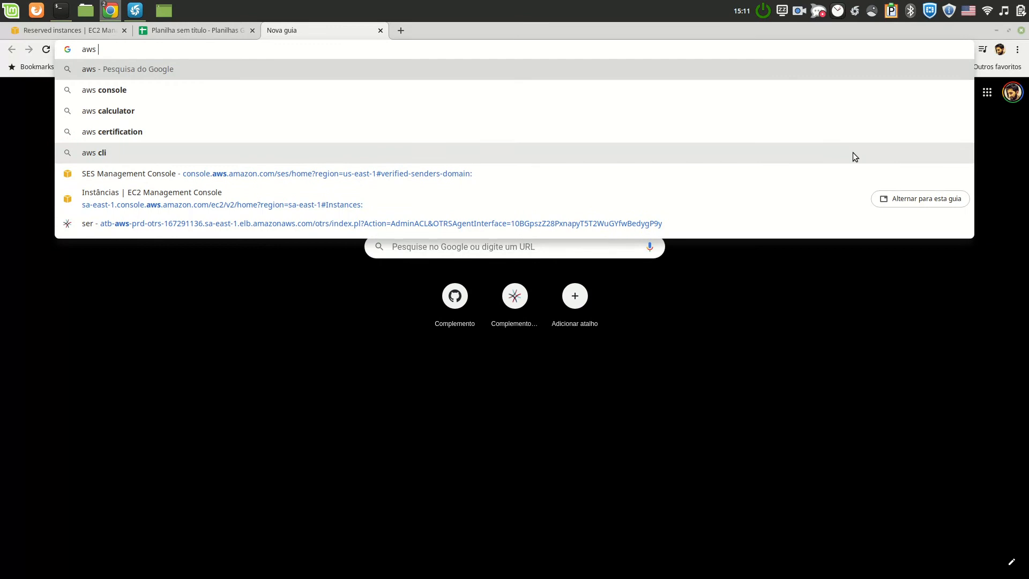
{"action": "type", "text": "amazon calcu"}
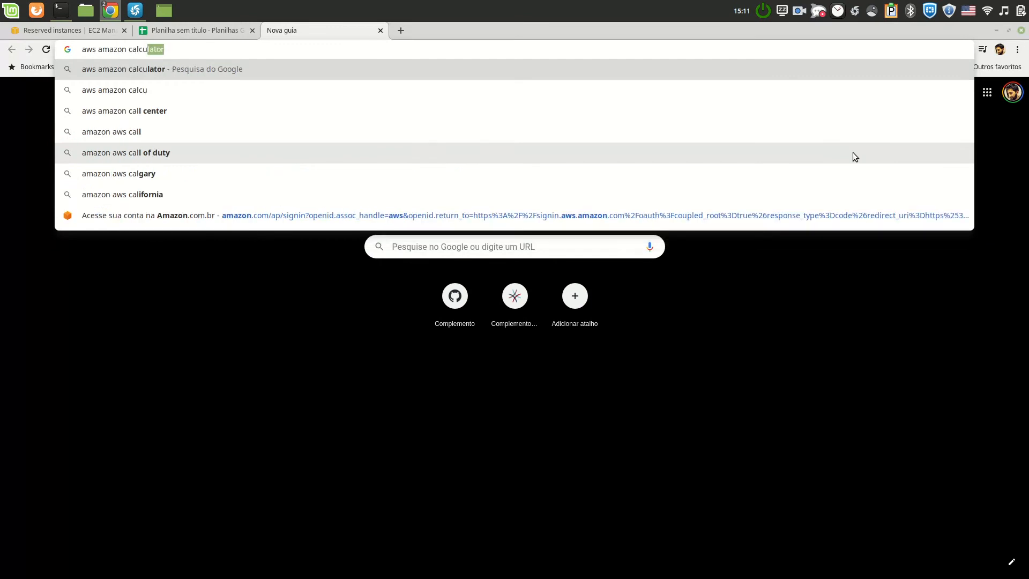
{"action": "type", "text": "l"}
{"action": "key", "text": "Return"}
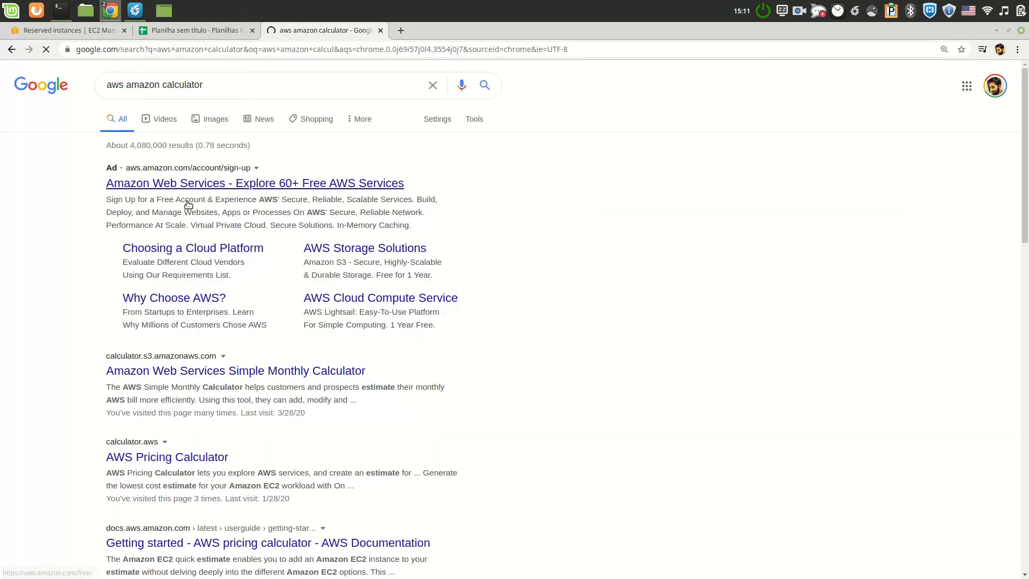
{"action": "left_click", "coordinate": [177, 371]}
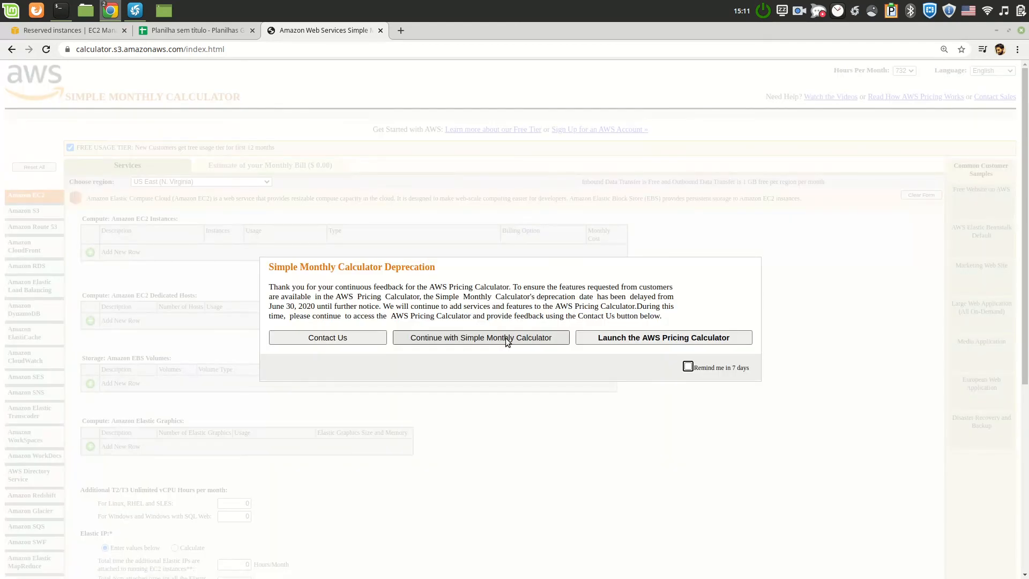
{"action": "left_click", "coordinate": [506, 338]}
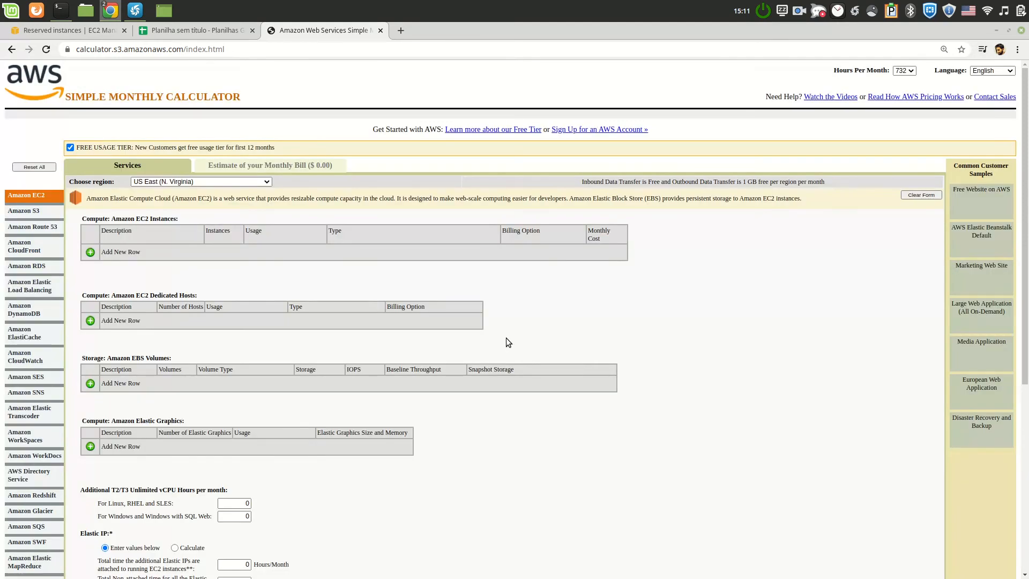
Set the calculator's region to South America (Sao Paulo).
{"action": "left_click", "coordinate": [198, 182]}
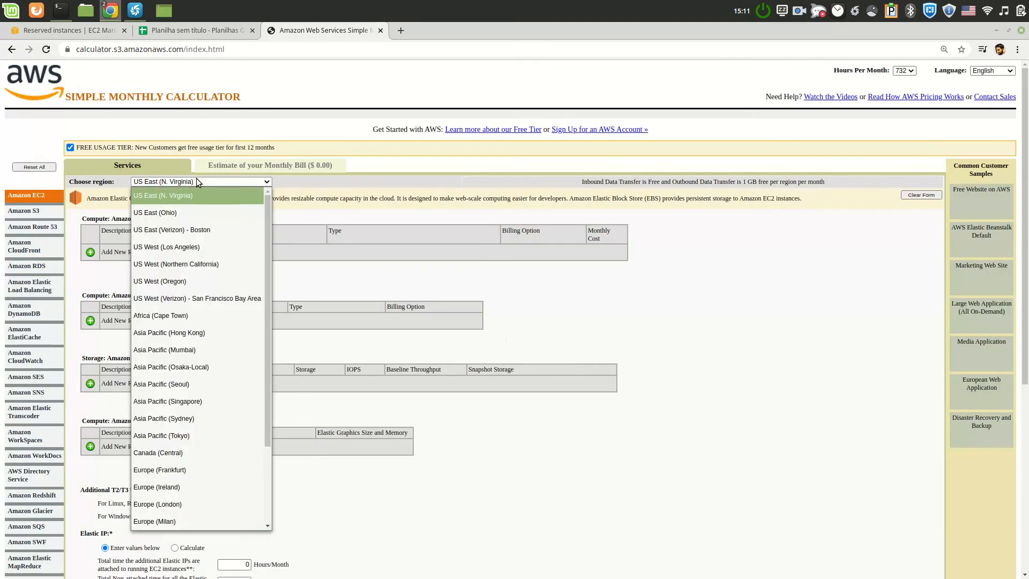
{"action": "scroll", "coordinate": [208, 484], "scroll_direction": "down", "scroll_amount": 3}
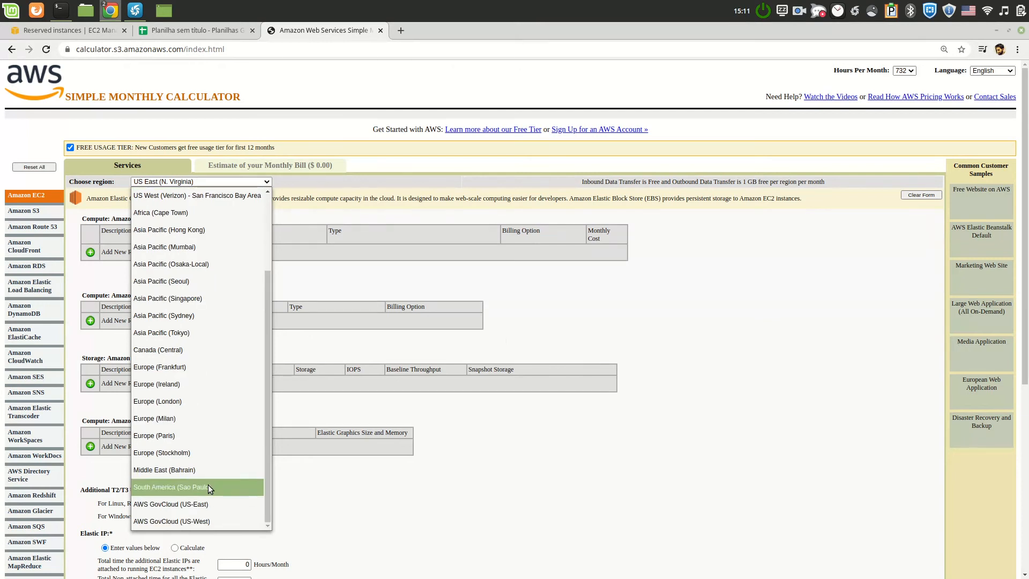
{"action": "left_click", "coordinate": [208, 487]}
Add an Amazon EC2 instance row and set its type to Linux on t3.xlarge, leaving the description blank.
{"action": "left_click", "coordinate": [90, 252]}
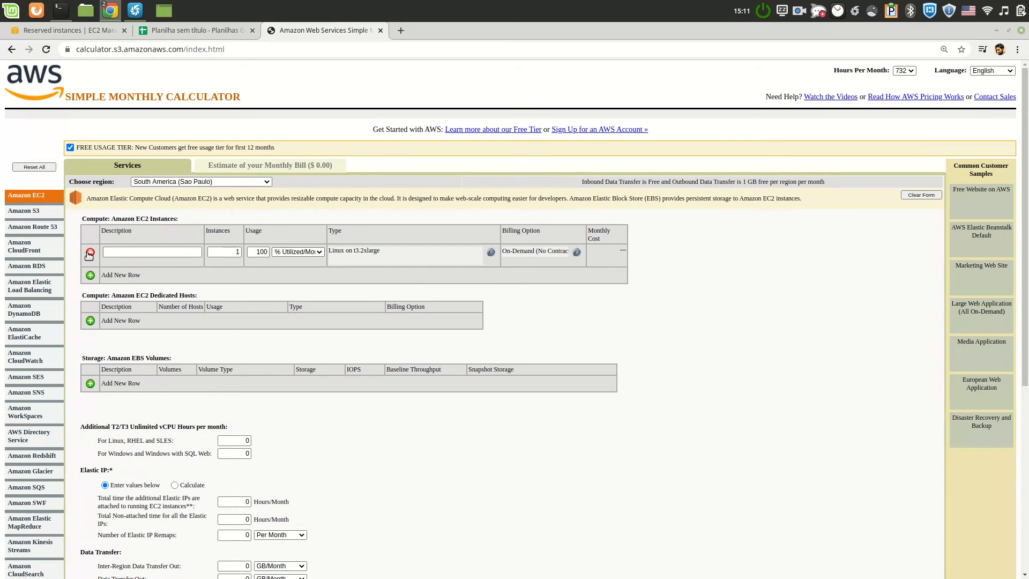
{"action": "left_click", "coordinate": [490, 253]}
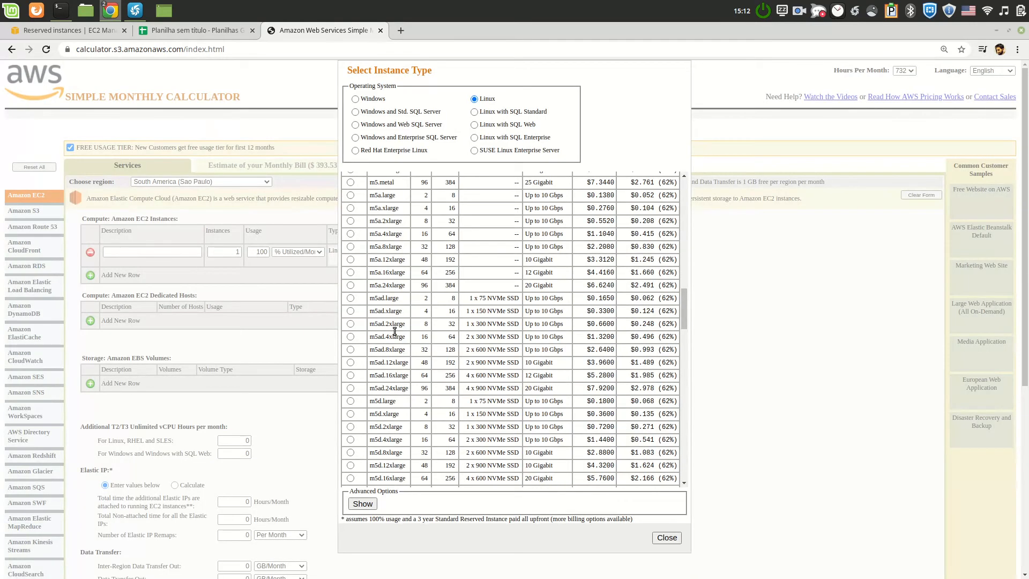
{"action": "scroll", "coordinate": [394, 331], "scroll_direction": "down", "scroll_amount": 3}
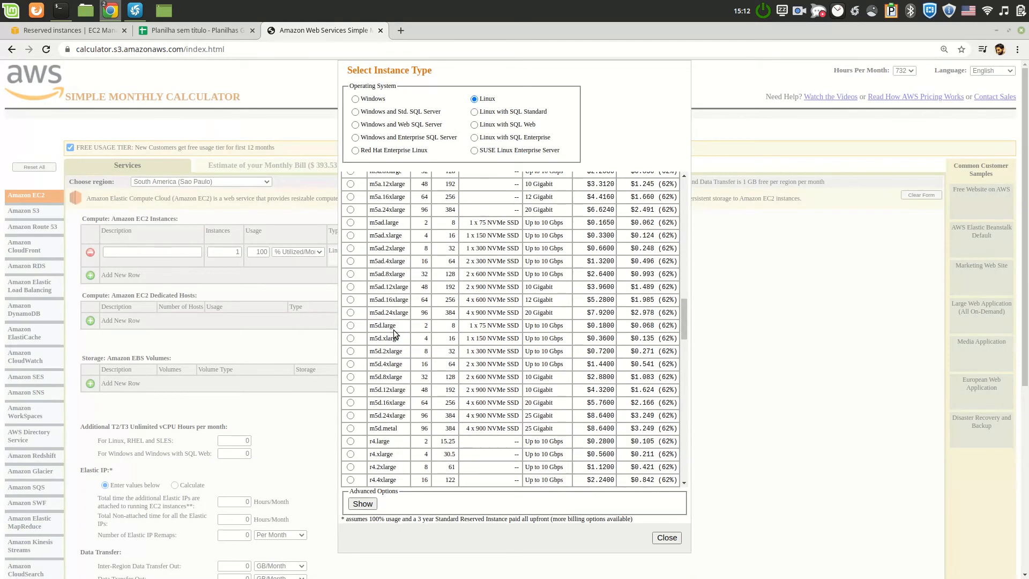
{"action": "scroll", "coordinate": [386, 325], "scroll_direction": "down", "scroll_amount": 15}
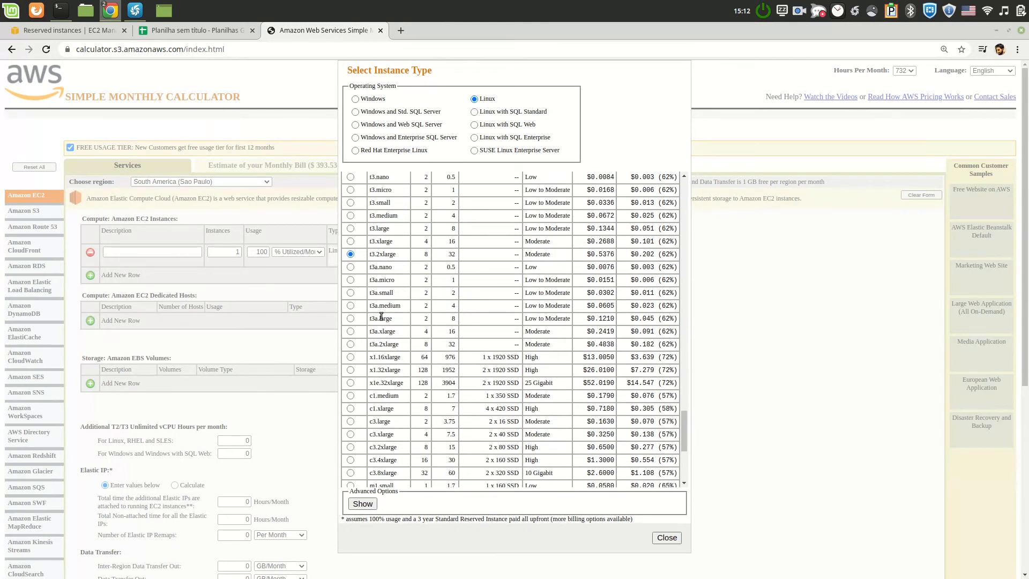
{"action": "left_click", "coordinate": [351, 241]}
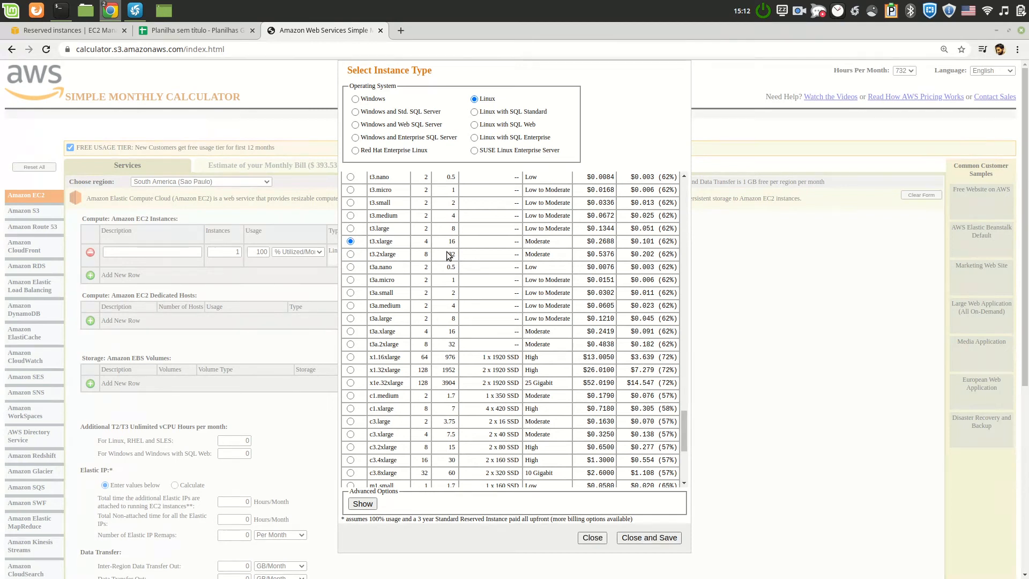
{"action": "left_click", "coordinate": [649, 538]}
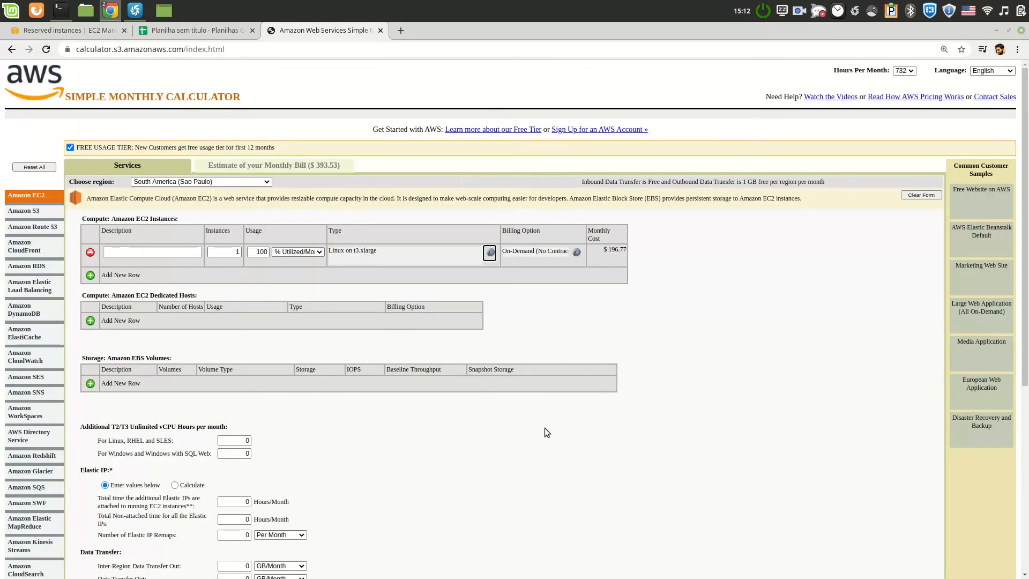
{"action": "left_click", "coordinate": [166, 252]}
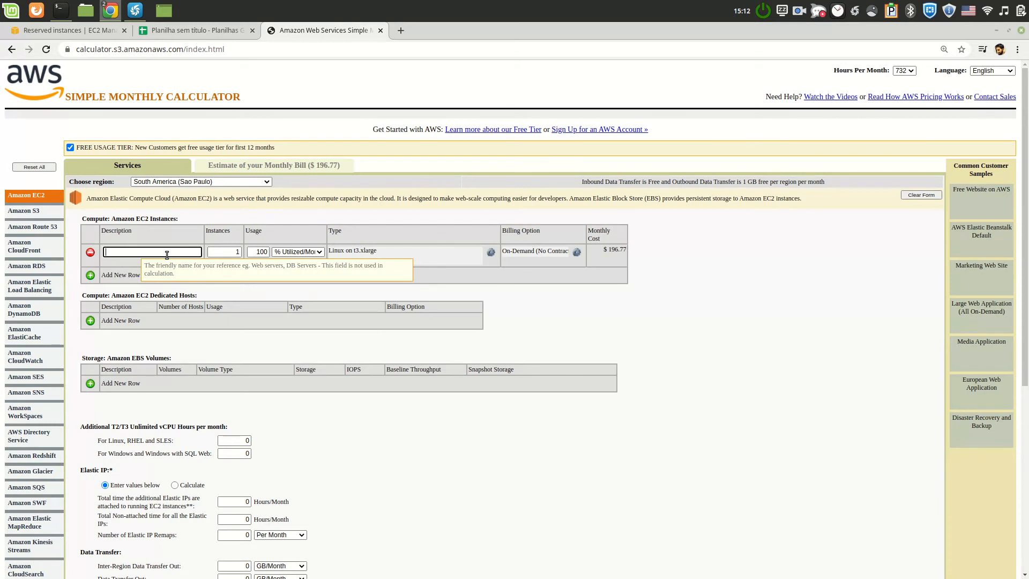
{"action": "left_click", "coordinate": [248, 252]}
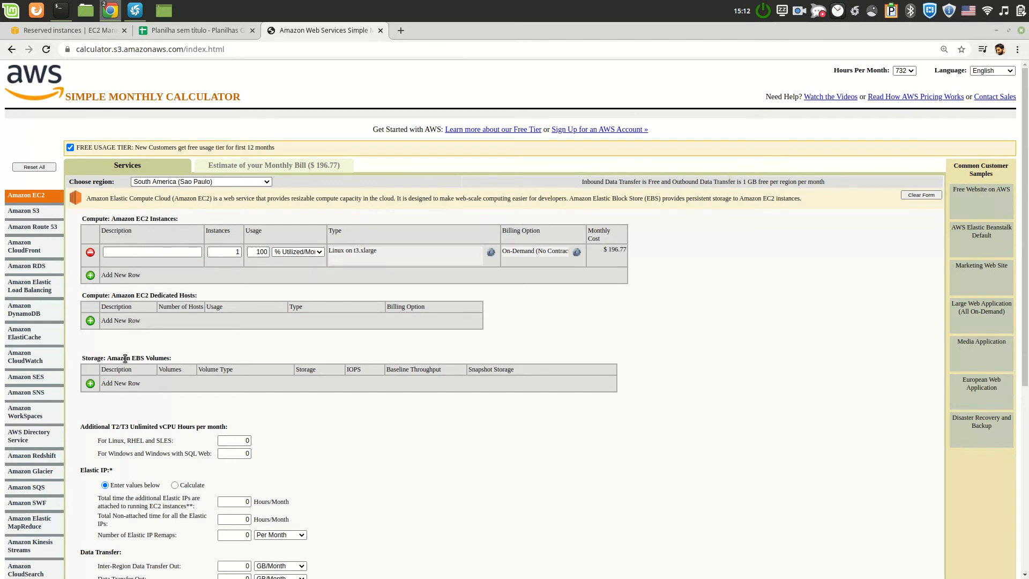
Add an Amazon EBS volume with 100 GB of storage, keeping the General Purpose SSD (gp2) volume type.
{"action": "left_click", "coordinate": [121, 383]}
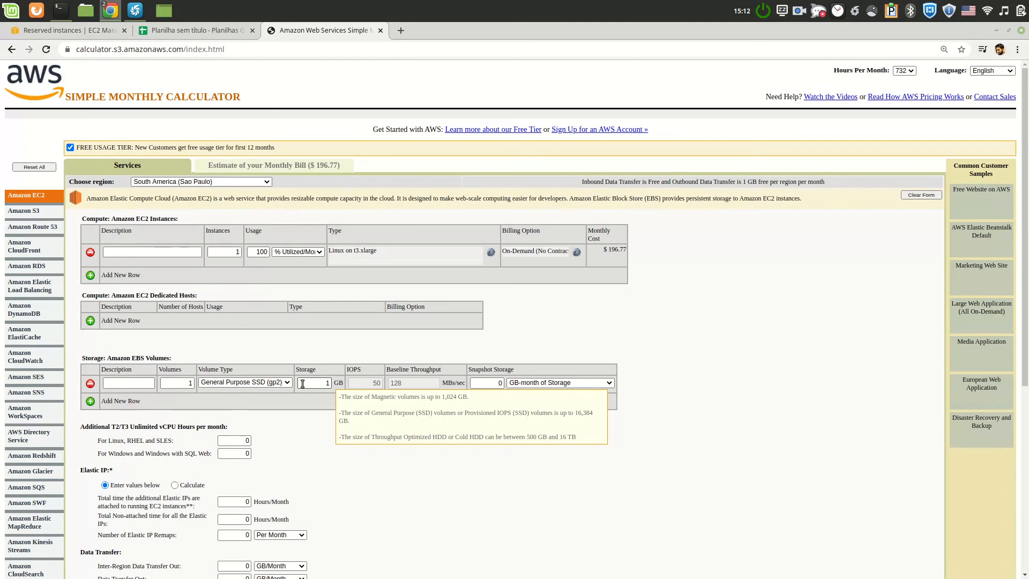
{"action": "left_click", "coordinate": [302, 384]}
{"action": "type", "text": "100"}
{"action": "key", "text": "Tab"}
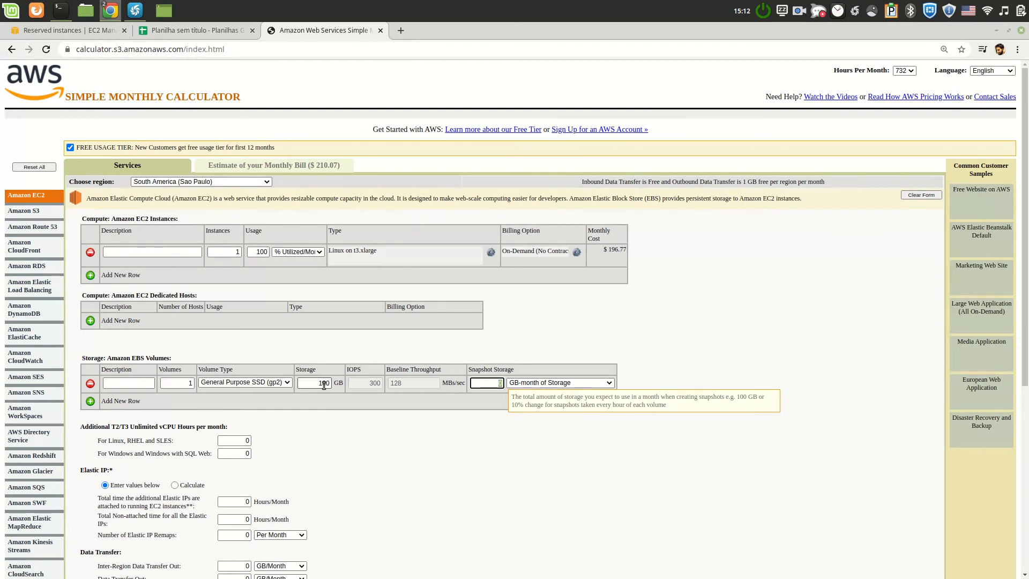
{"action": "left_click", "coordinate": [220, 383]}
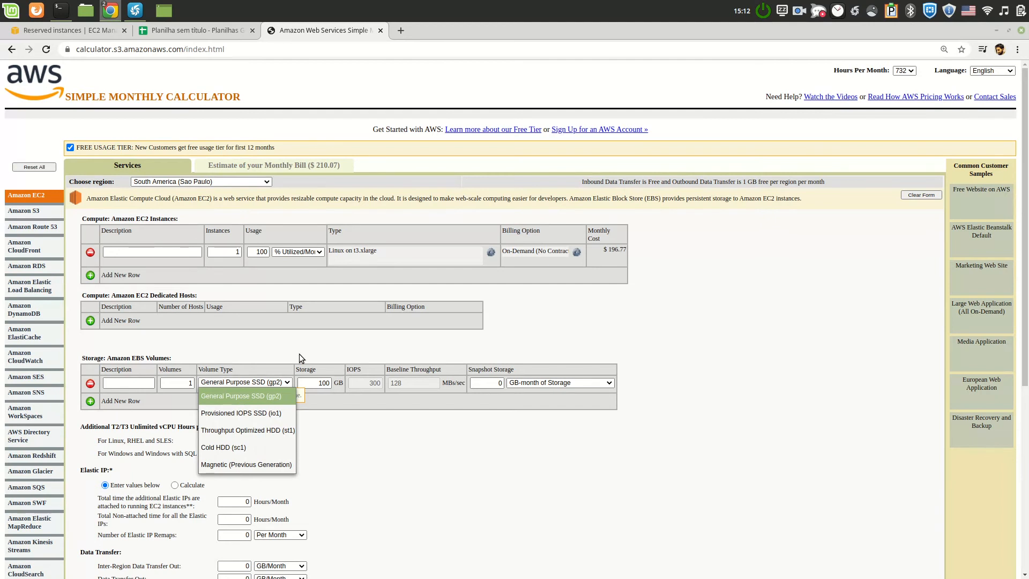
{"action": "key", "text": "Escape"}
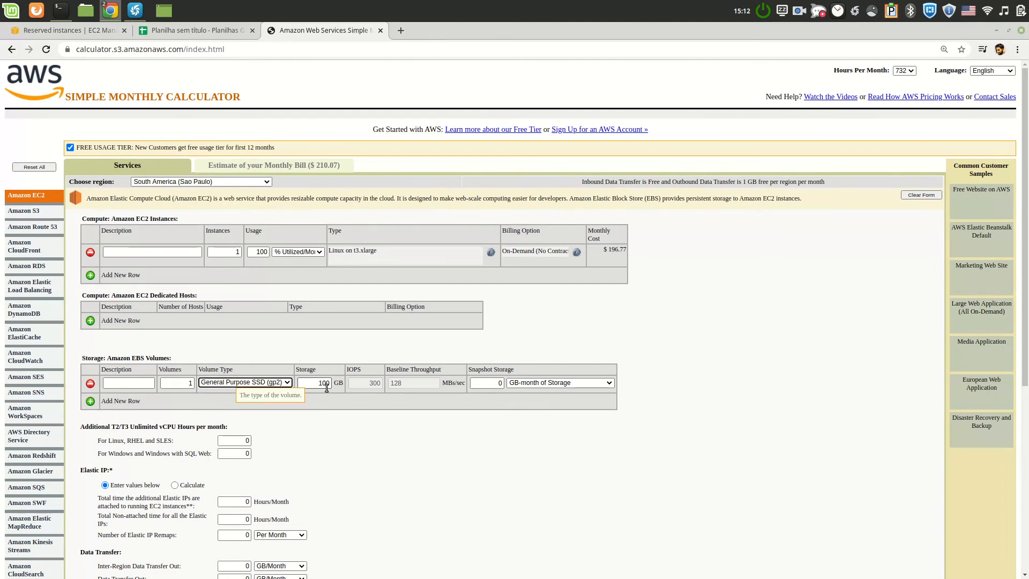
{"action": "left_click", "coordinate": [346, 354]}
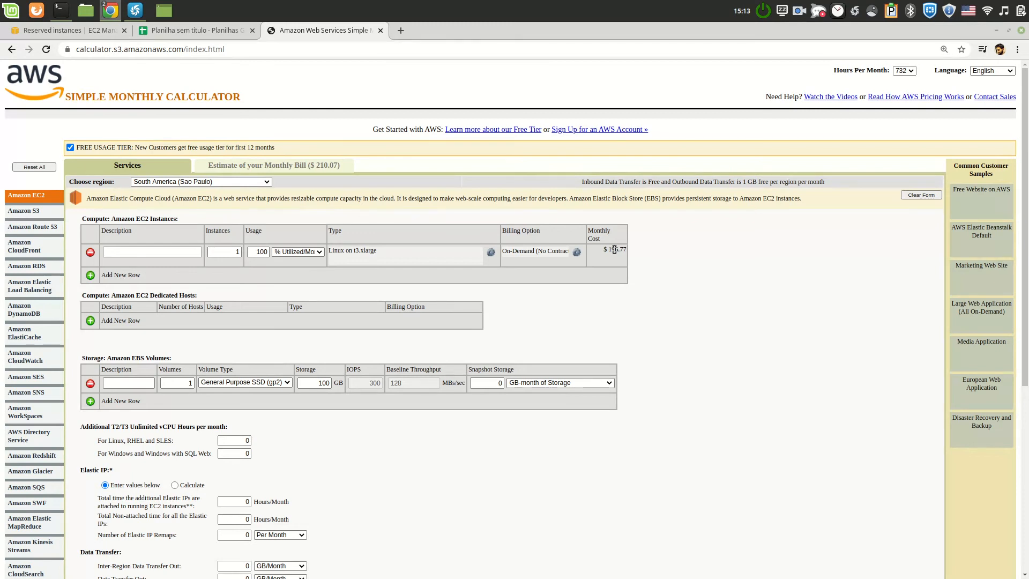
{"action": "left_click", "coordinate": [302, 382]}
Check the monthly bill estimate and set the EC2 instance's billing option to 1 Yr No Upfront Reserved.
{"action": "left_click", "coordinate": [325, 171]}
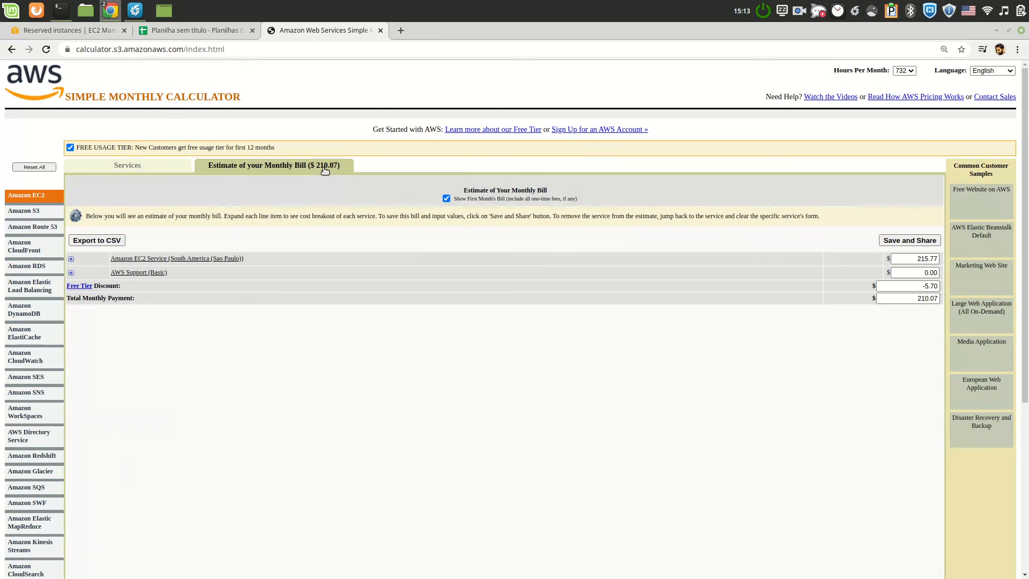
{"action": "left_click", "coordinate": [123, 166]}
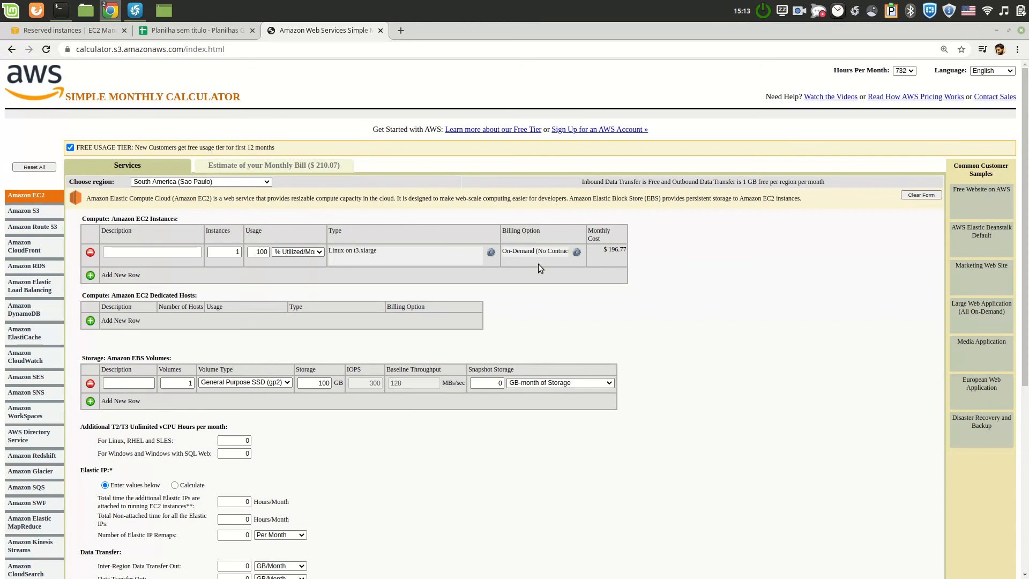
{"action": "left_click", "coordinate": [576, 253]}
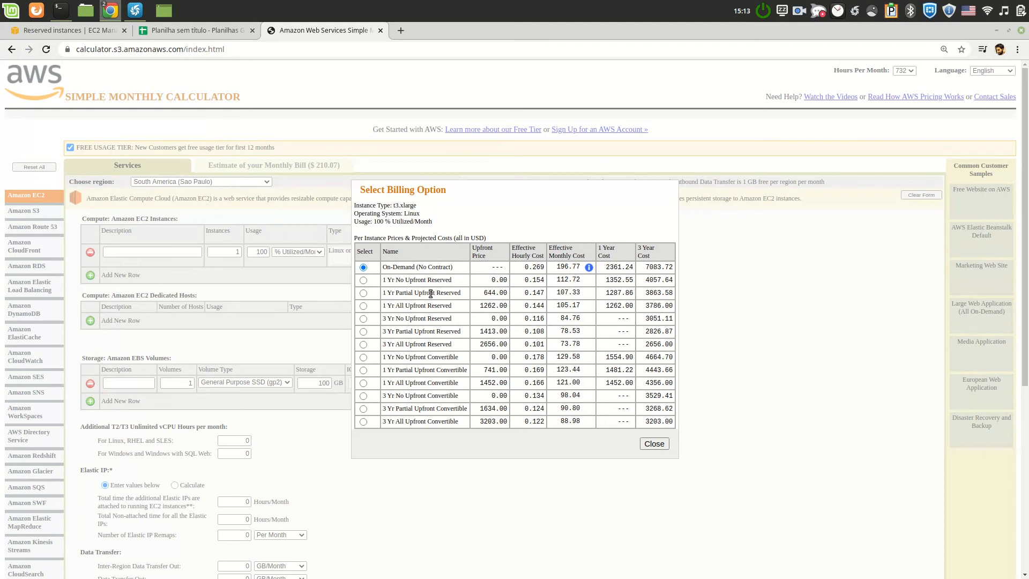
{"action": "left_click", "coordinate": [364, 280]}
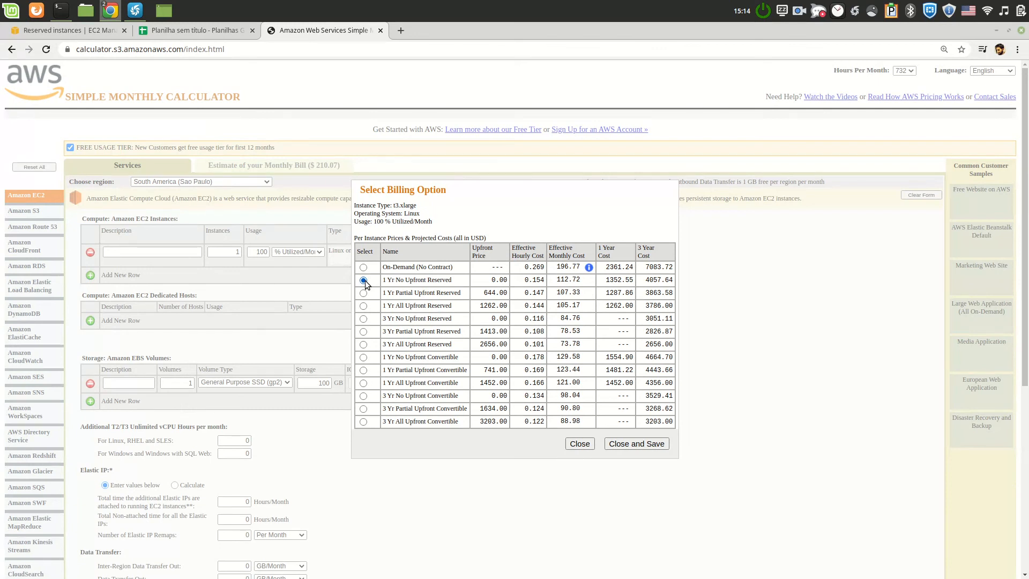
{"action": "left_click", "coordinate": [364, 280]}
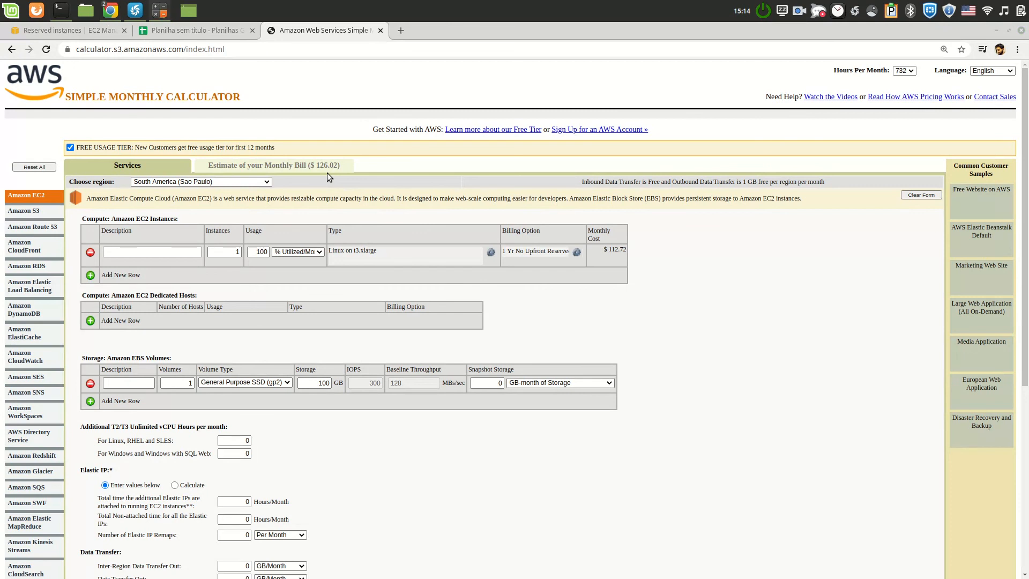
Switch to the desktop calculator and compute 85 × 5,70 and 450 × 12.
{"action": "type", "text": "85*"}
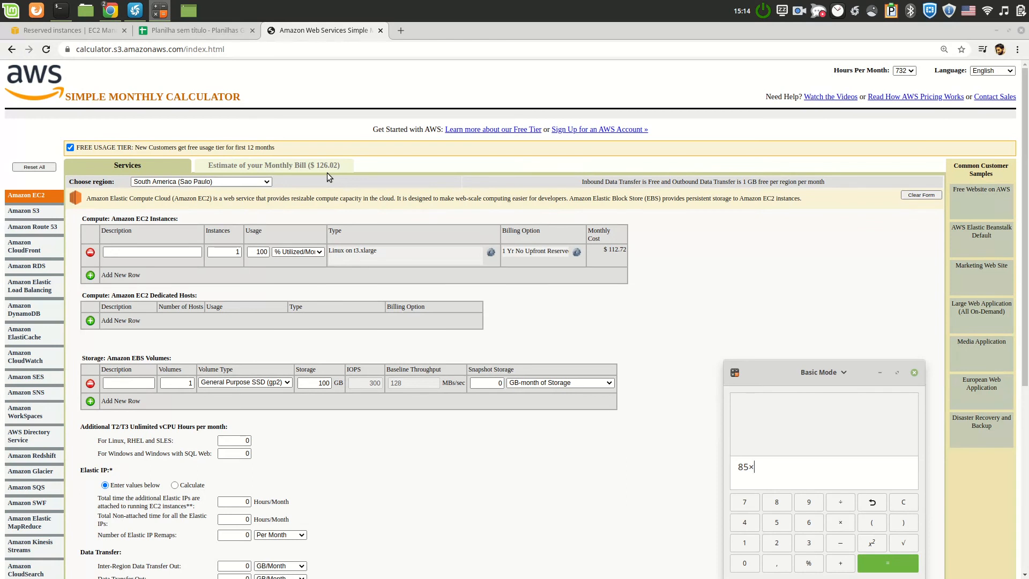
{"action": "type", "text": "5,70"}
{"action": "key", "text": "Return"}
{"action": "type", "text": "450*12"}
{"action": "key", "text": "Return"}
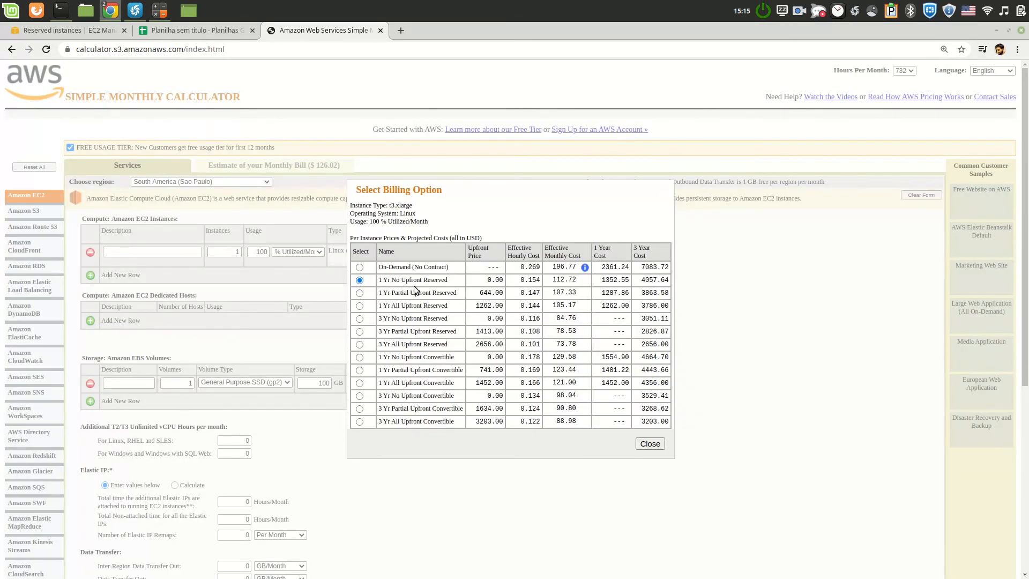
Compare the 1-year costs of the Partial Upfront and No Upfront reserved billing options, keeping 1 Yr No Upfront Reserved selected.
{"action": "left_click", "coordinate": [360, 293]}
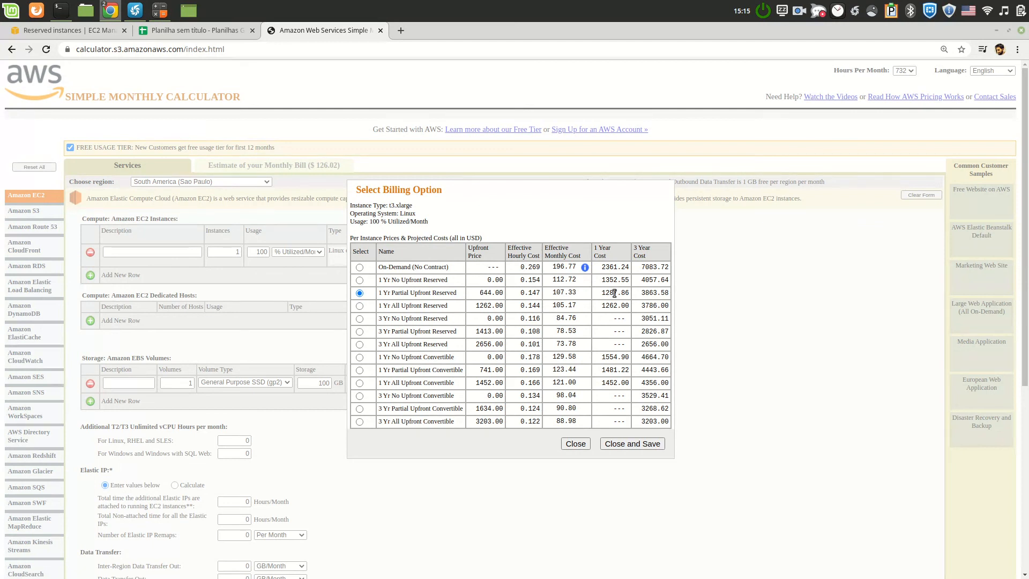
{"action": "left_click_drag", "start_coordinate": [621, 293], "coordinate": [602, 292]}
{"action": "left_click_drag", "start_coordinate": [605, 293], "coordinate": [619, 296]}
{"action": "left_click", "coordinate": [359, 280]}
{"action": "scroll", "coordinate": [415, 321], "scroll_direction": "down", "scroll_amount": 1}
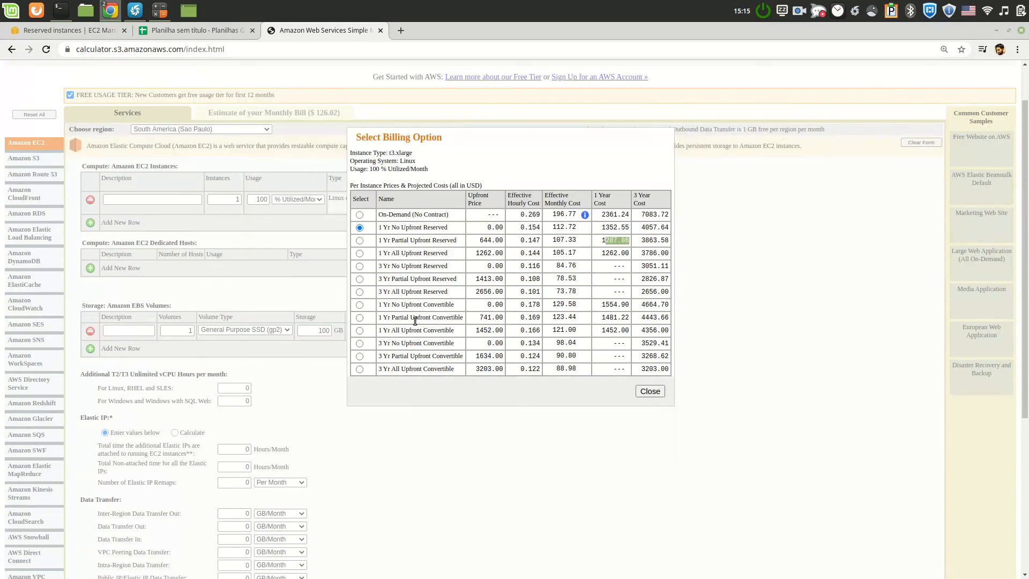
{"action": "scroll", "coordinate": [417, 274], "scroll_direction": "up", "scroll_amount": 1}
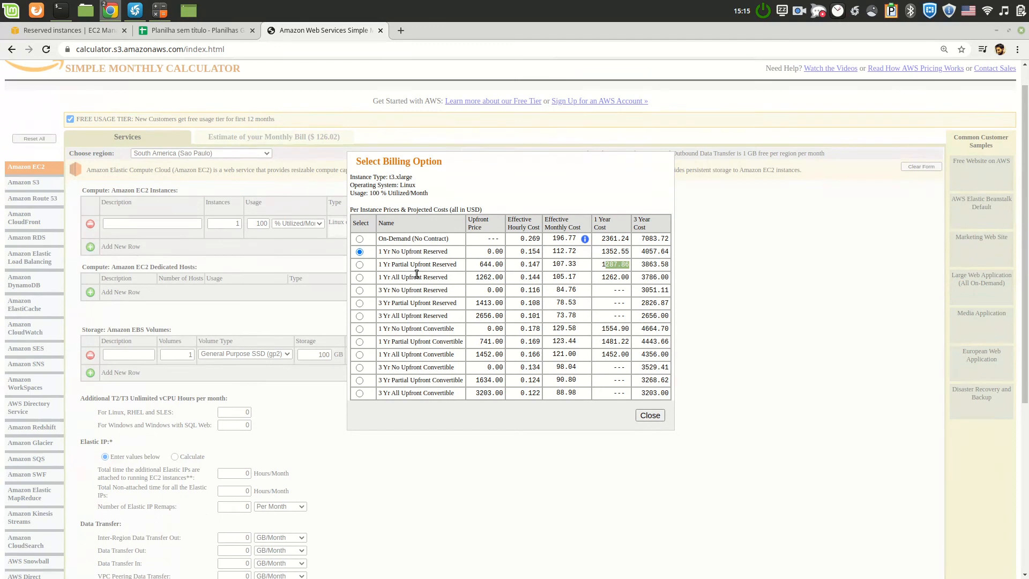